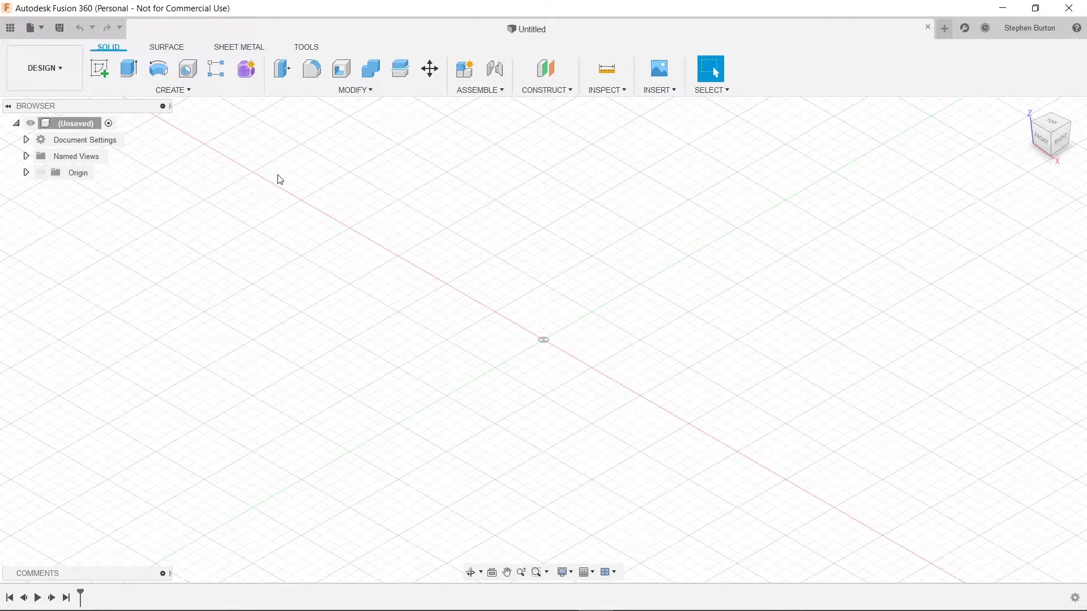
Step: Start a Create > Box on the XY ground plane, viewed at an isometric angle
click(173, 90)
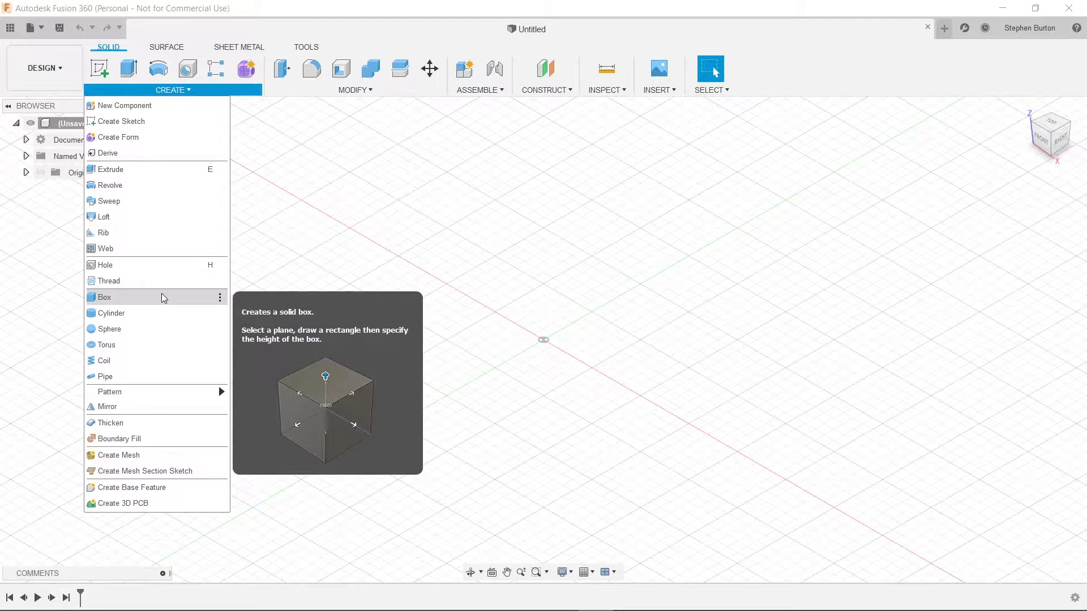
click(164, 298)
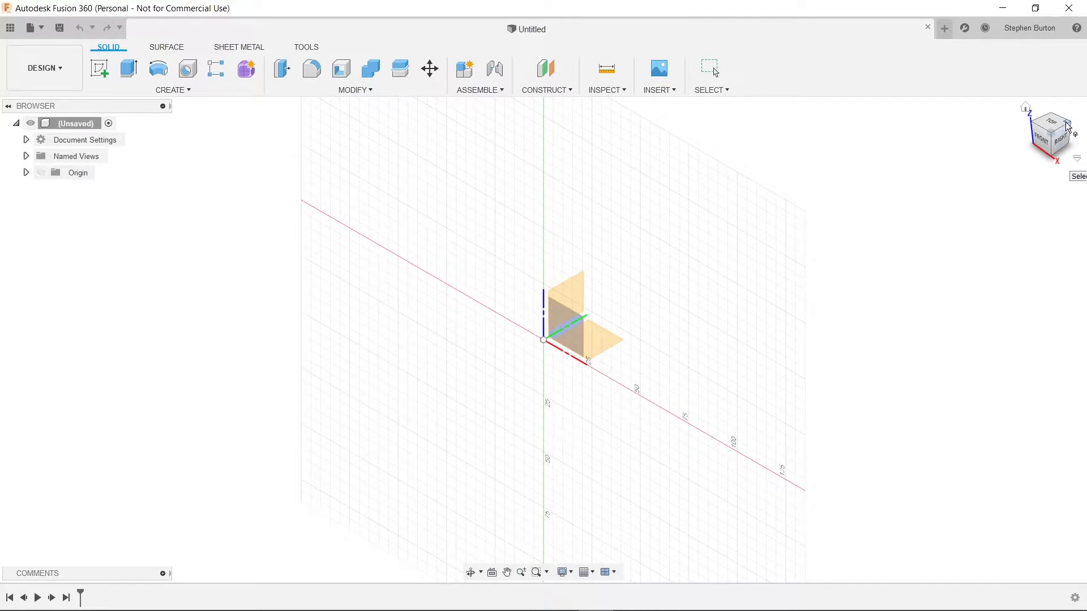
drag(1066, 127, 1019, 143)
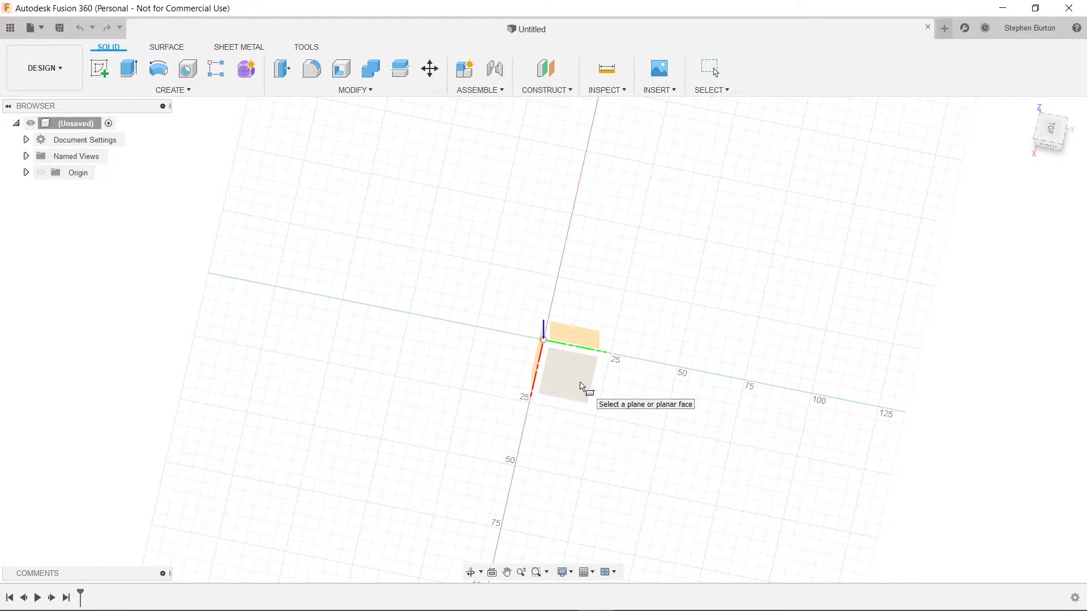
click(581, 387)
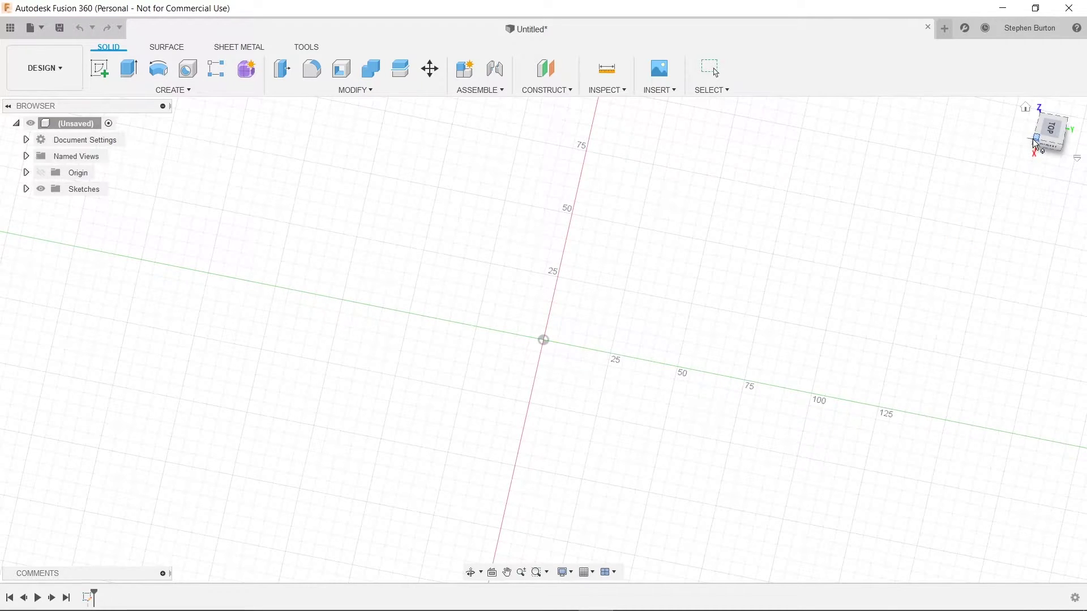
shift+middle_drag(1035, 145, 1047, 153)
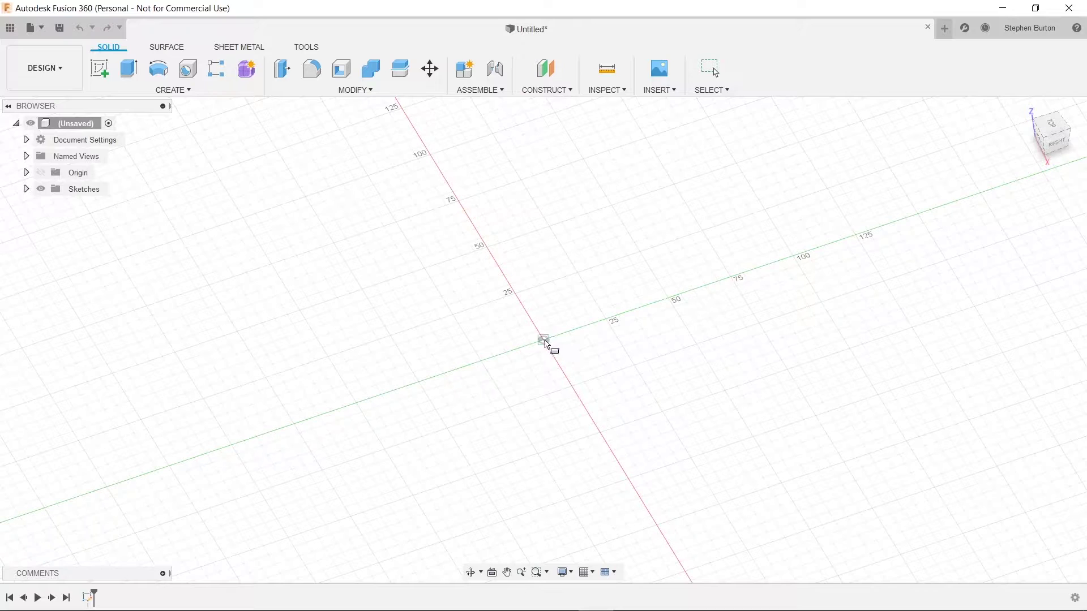
Step: Draw the box base from the origin at 150 mm by 40 mm
click(543, 339)
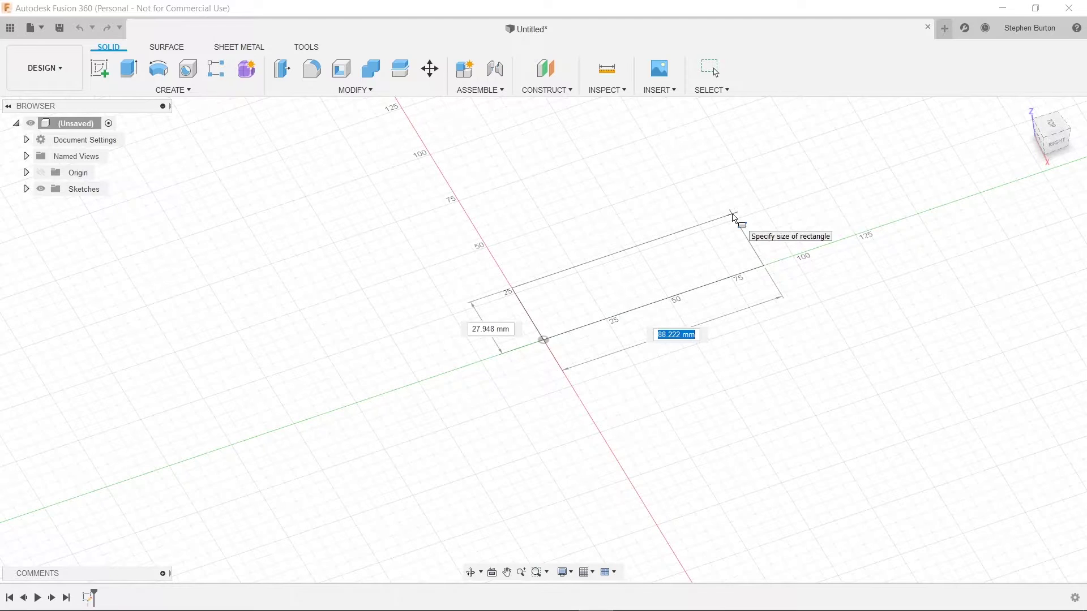
text(150)
key(Tab)
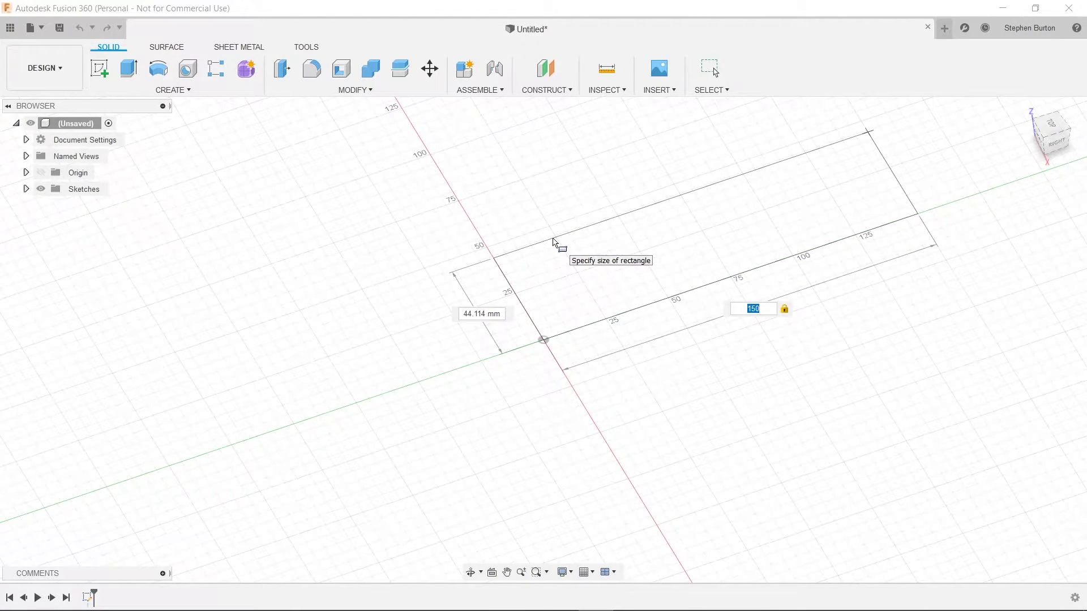
key(Tab)
text(40)
key(Tab)
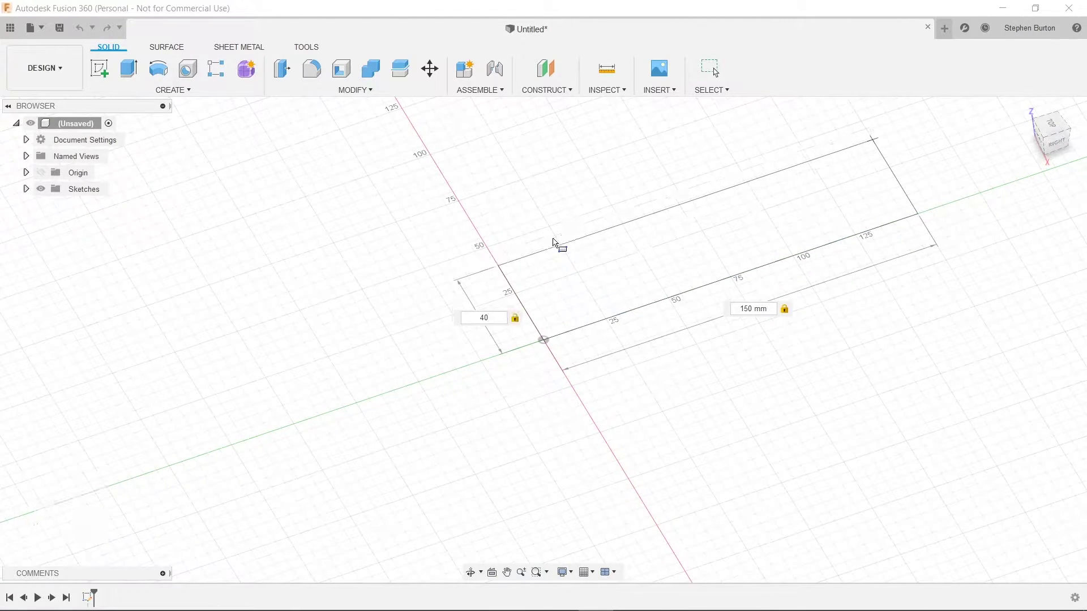
key(Return)
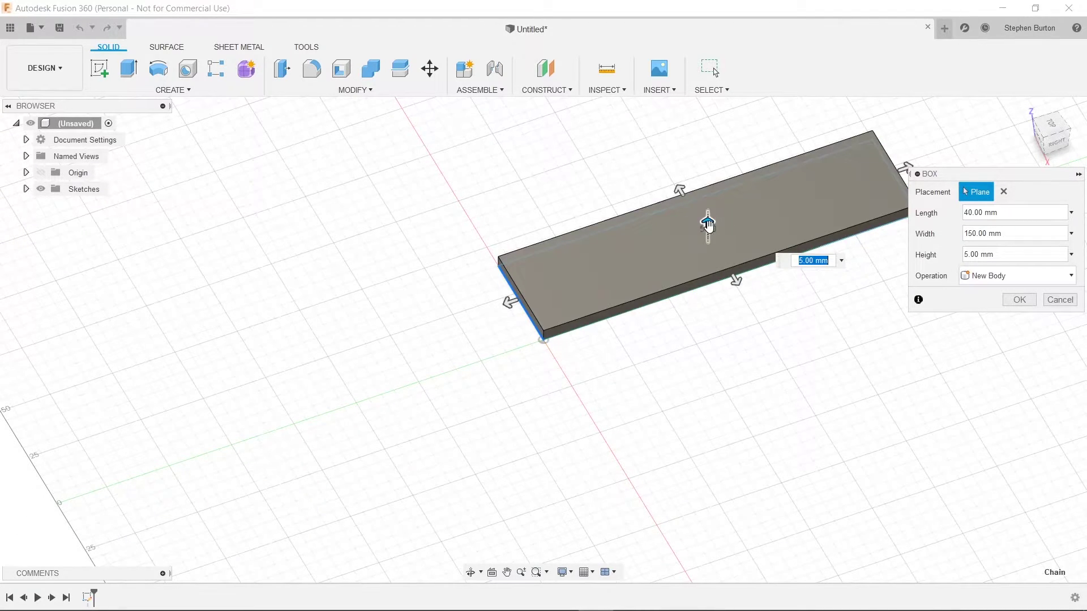
Step: Set the box height to 3 mm and confirm it as a new body
mouse_move(707, 223)
mouse_down()
mouse_move(707, 194)
mouse_move(710, 215)
mouse_up()
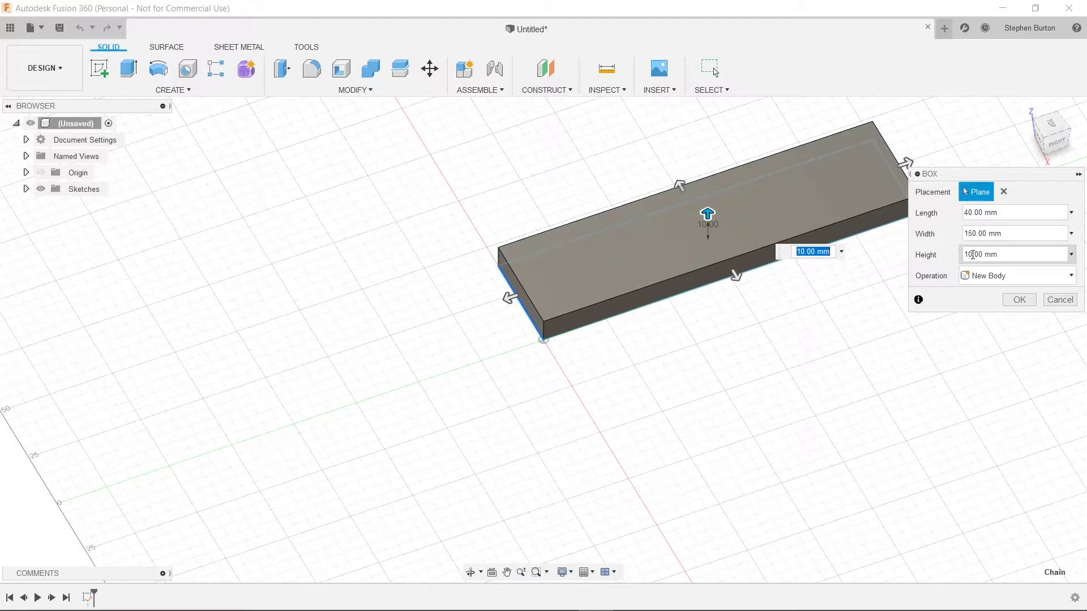
drag(971, 255, 954, 258)
text(3)
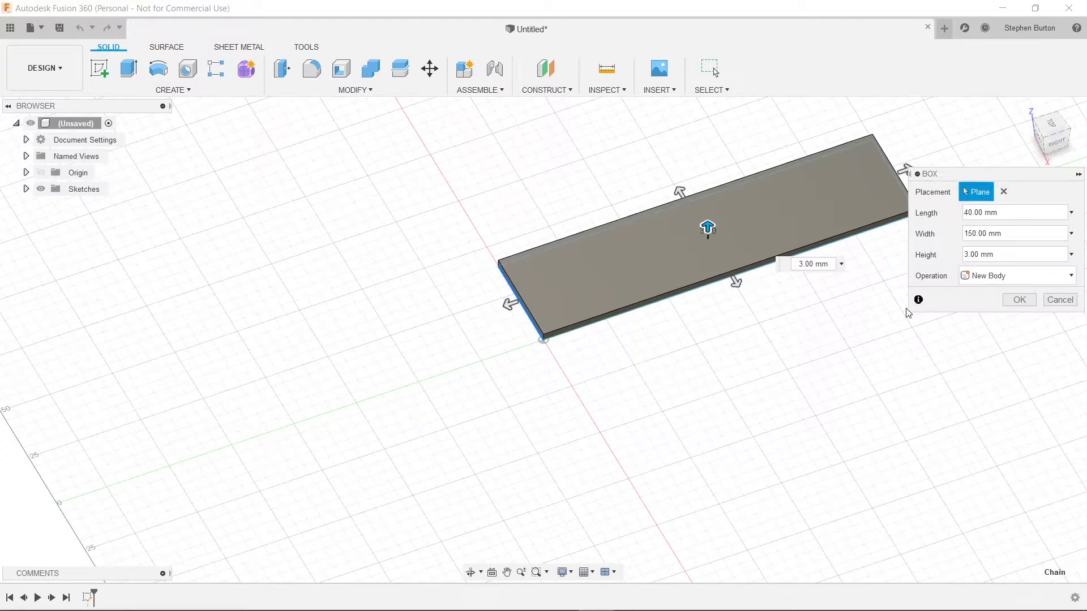
click(1019, 299)
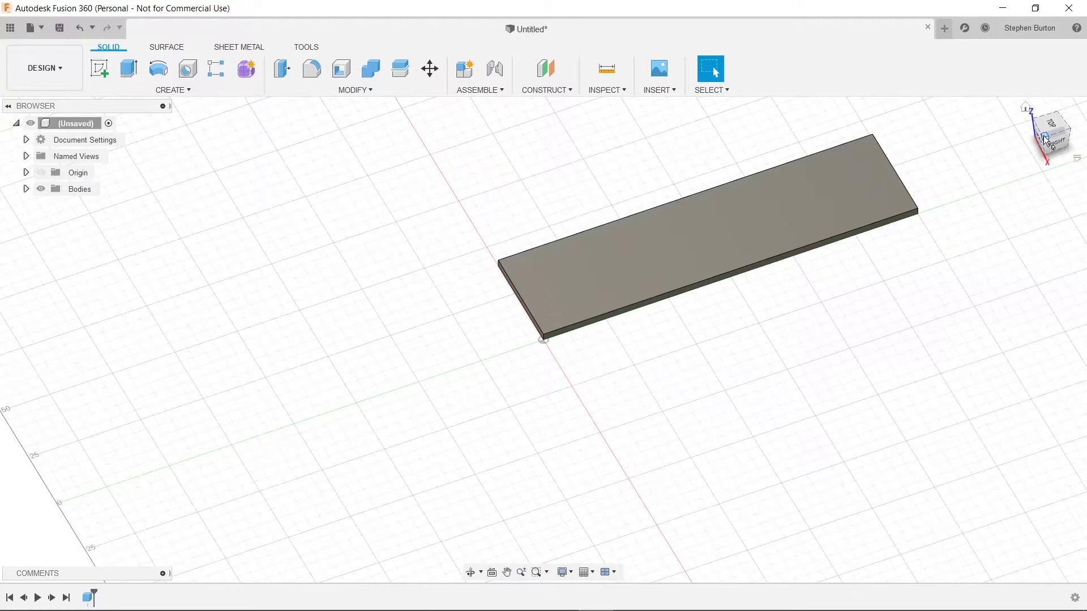
drag(1045, 141, 1052, 125)
middle_drag(911, 259, 809, 334)
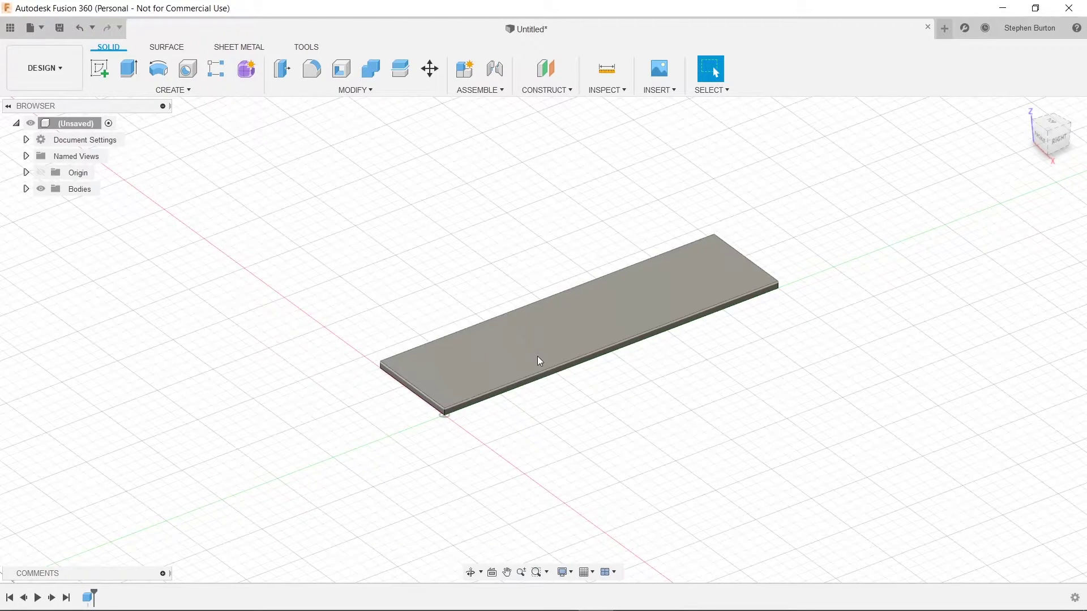
click(172, 90)
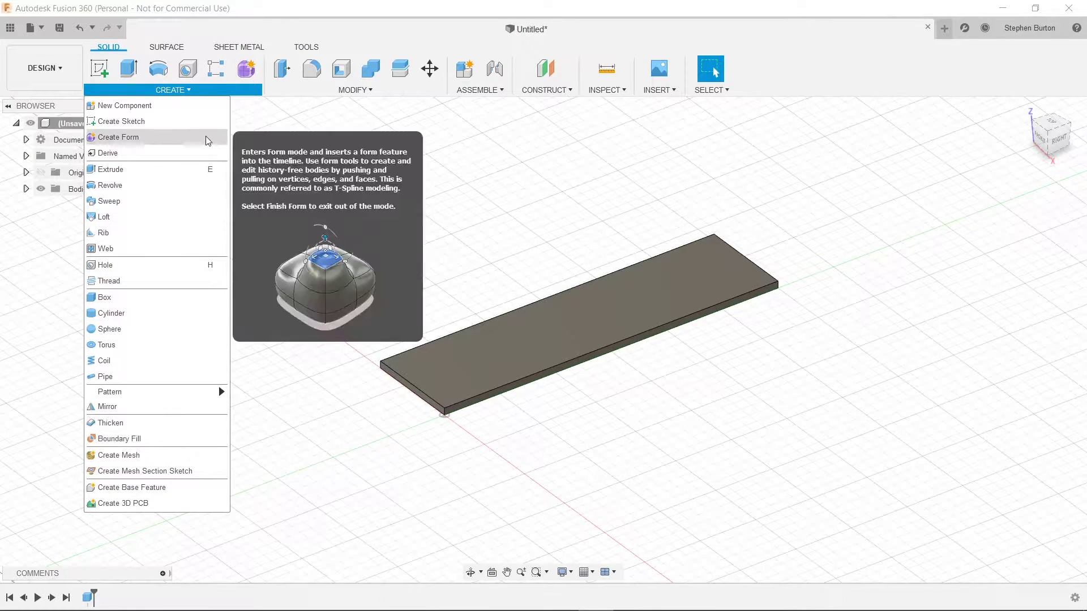
click(325, 164)
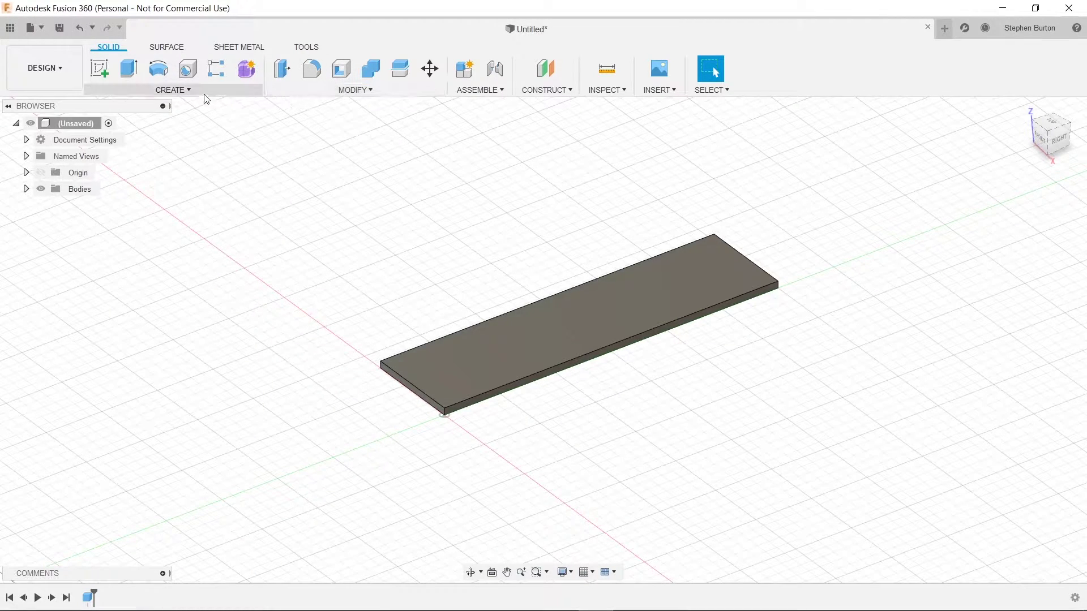
click(195, 94)
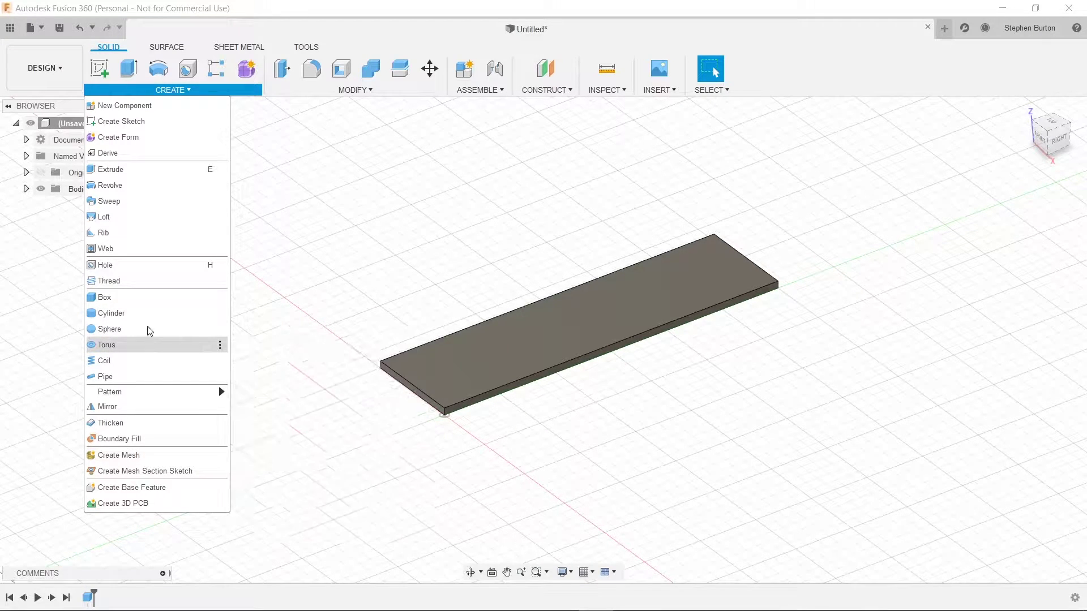
Step: Start a sketch on the plate's top face, rotating the view so the plate lies horizontally
click(110, 74)
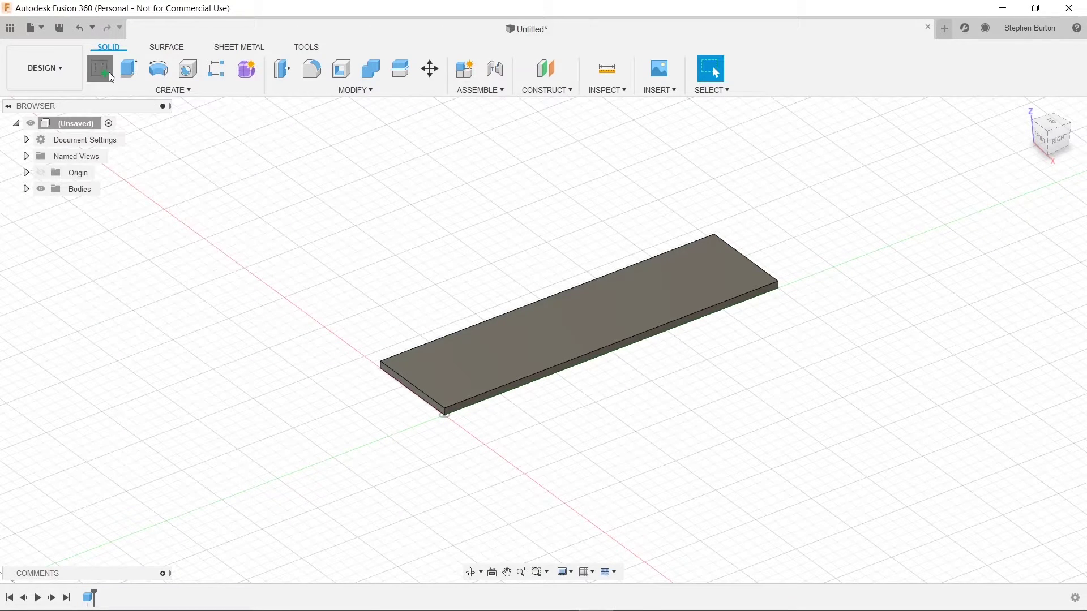
click(616, 322)
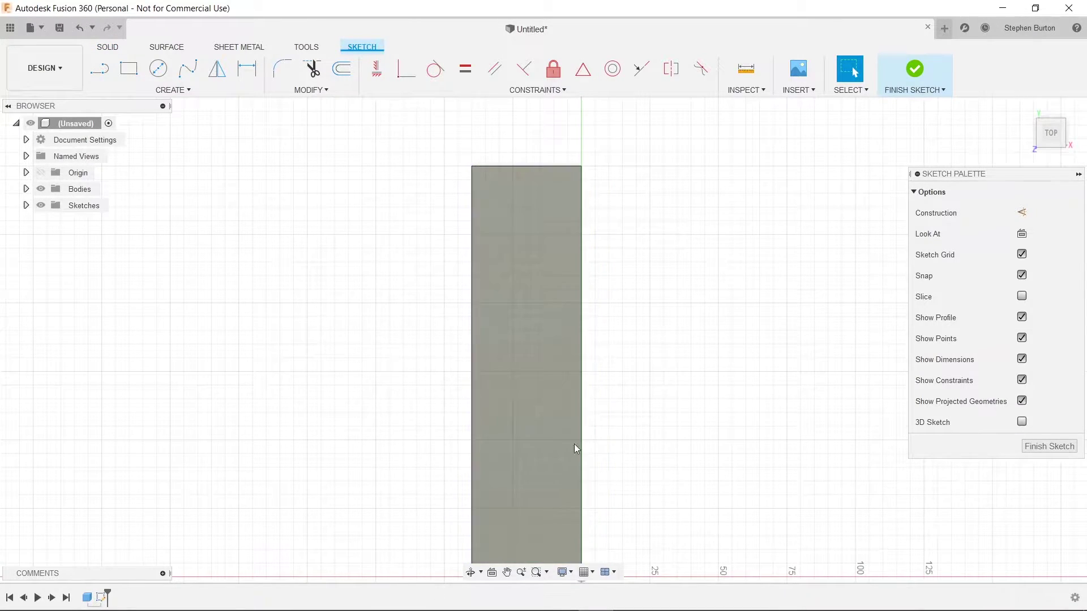
click(1080, 117)
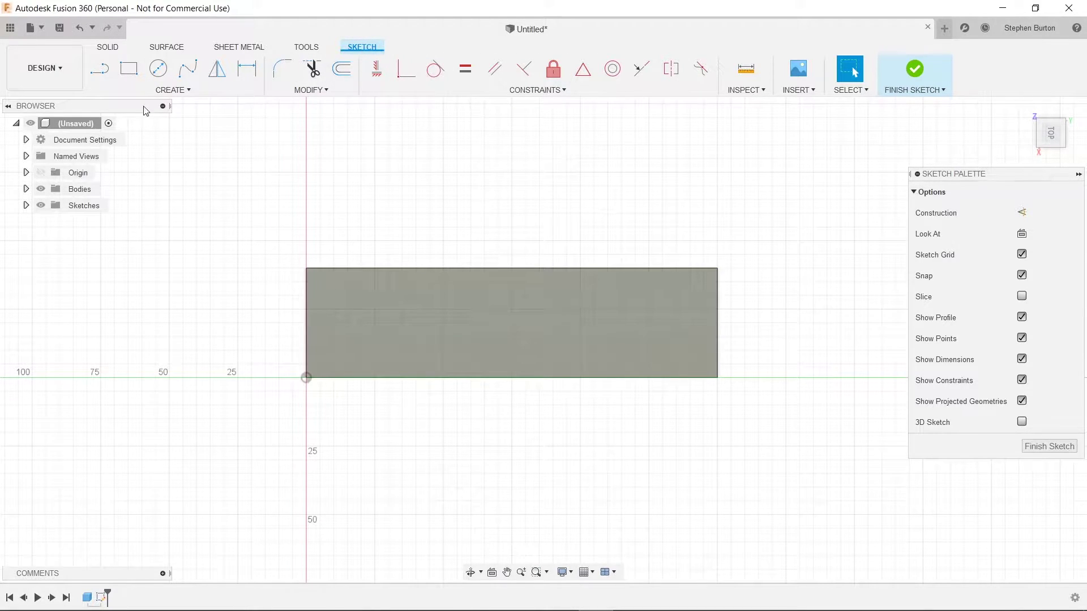
click(172, 90)
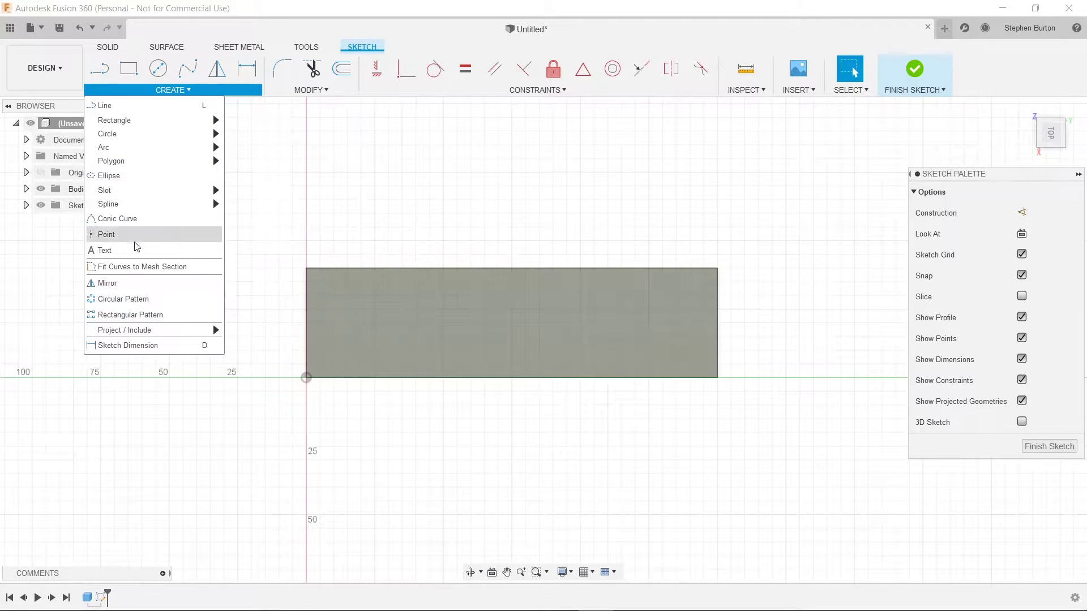
Step: Place Arial sketch text of the person's name near the plate's lower-left corner, rotated -90°
click(134, 250)
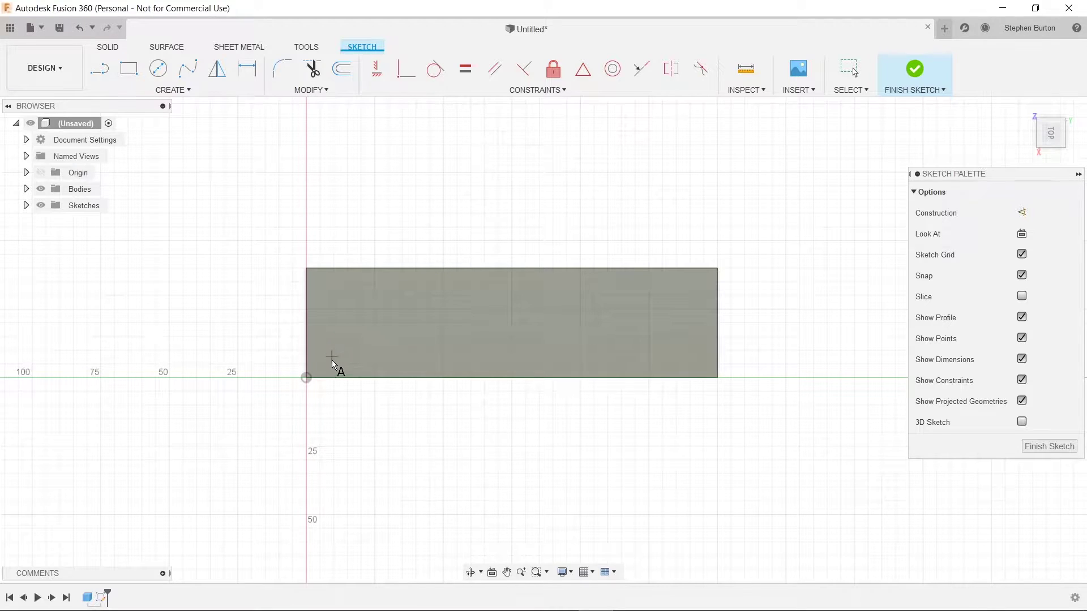
click(317, 363)
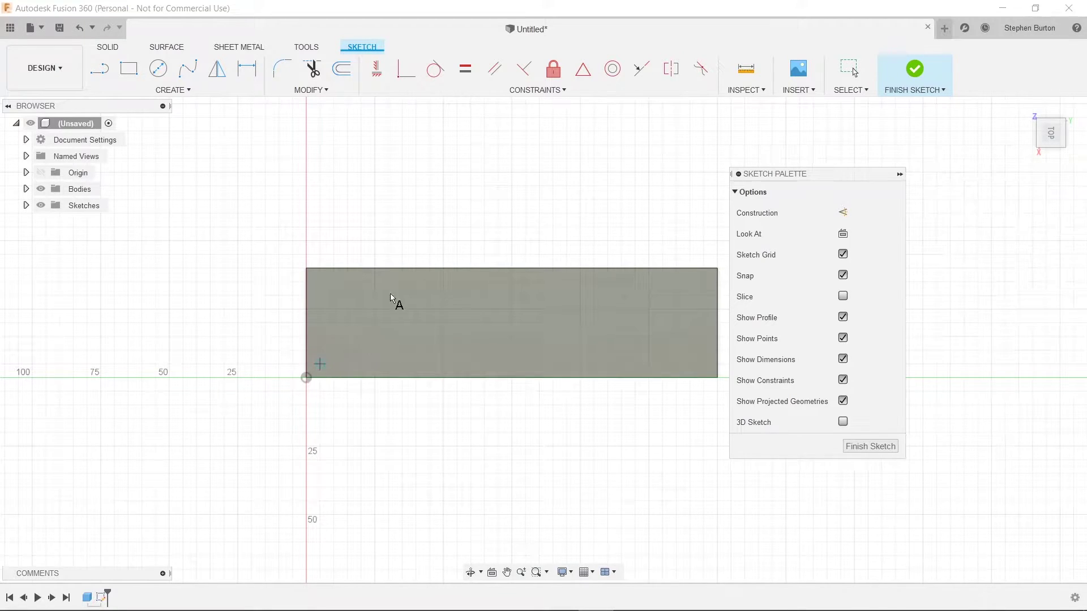
click(1039, 196)
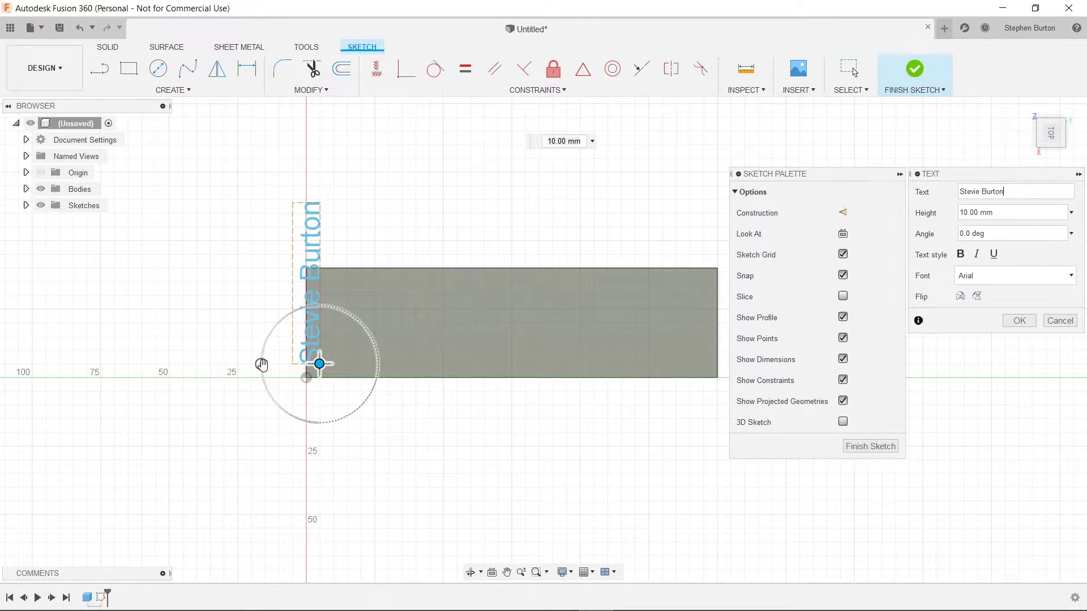
drag(261, 364, 320, 305)
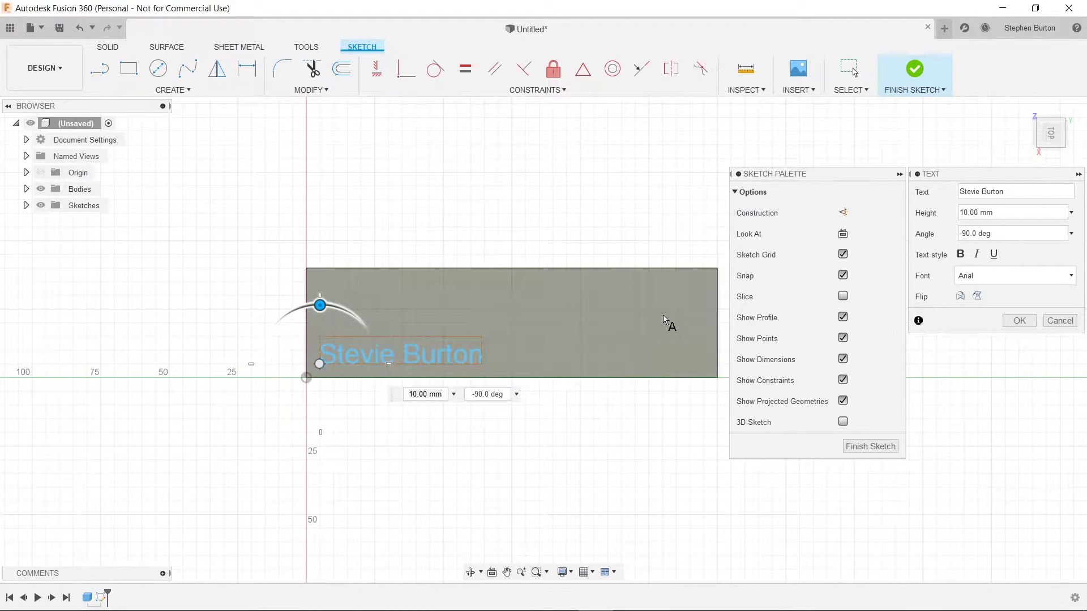
mouse_move(319, 363)
mouse_down()
mouse_move(361, 334)
mouse_move(478, 338)
mouse_move(323, 363)
mouse_up()
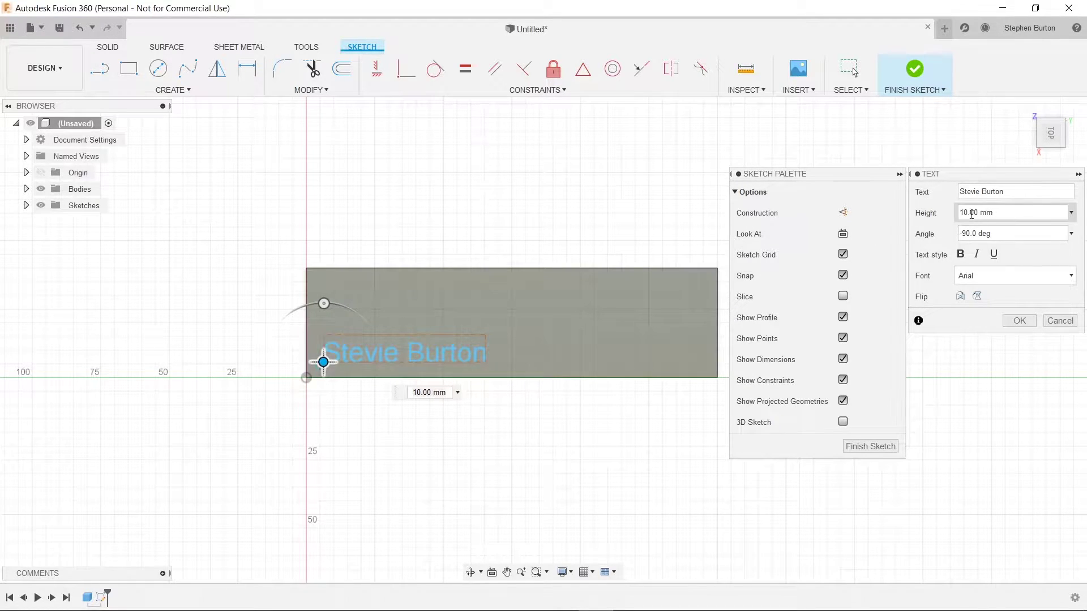
Step: Enlarge the name text to 23 mm and snap its base onto a point on the plate
drag(972, 214, 923, 215)
text(20)
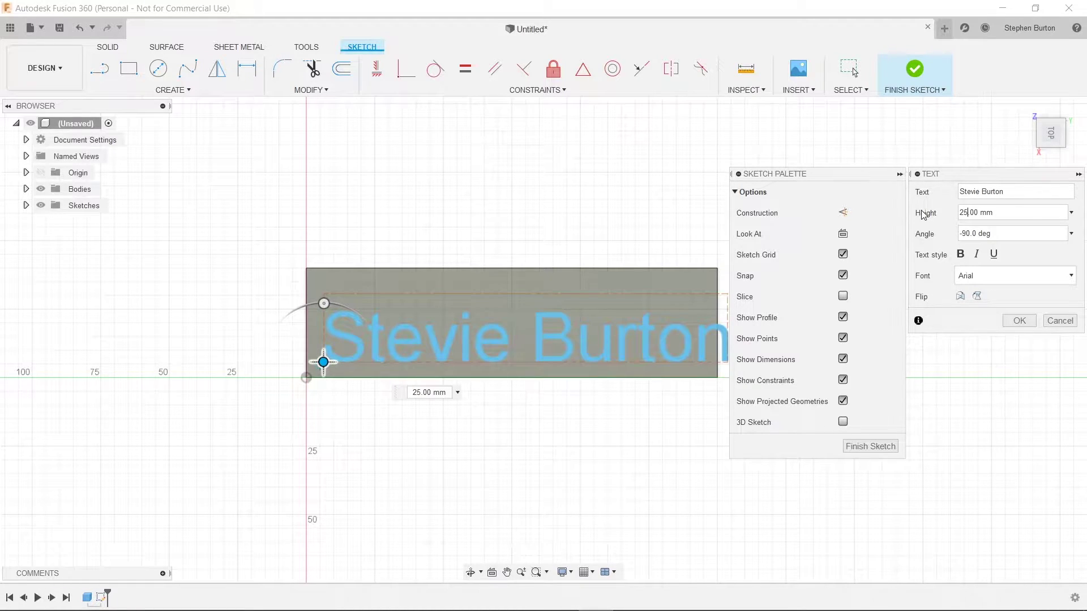
text(3)
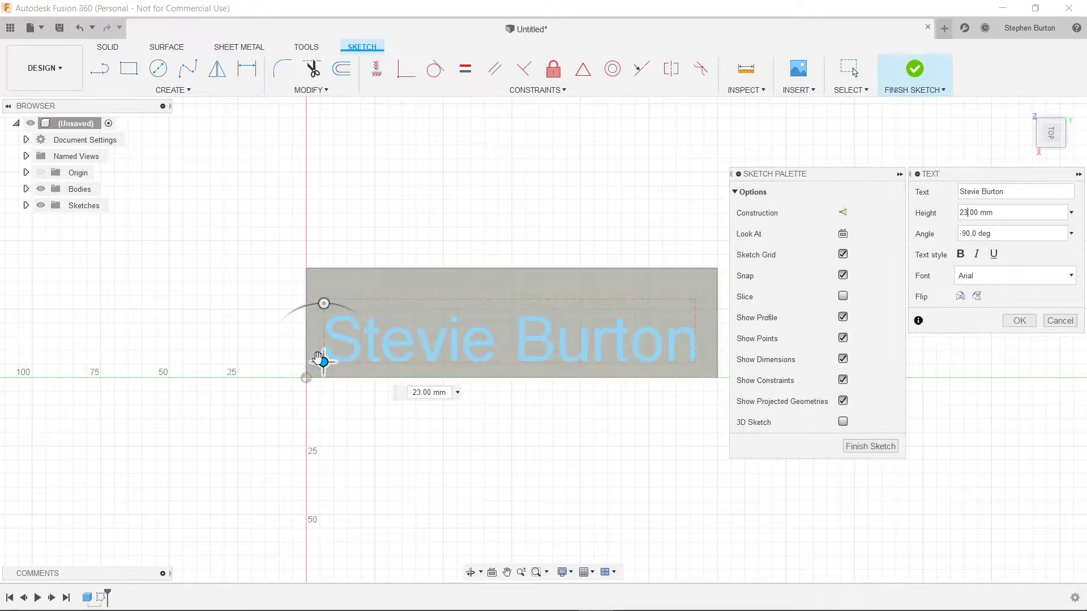
drag(323, 362, 325, 345)
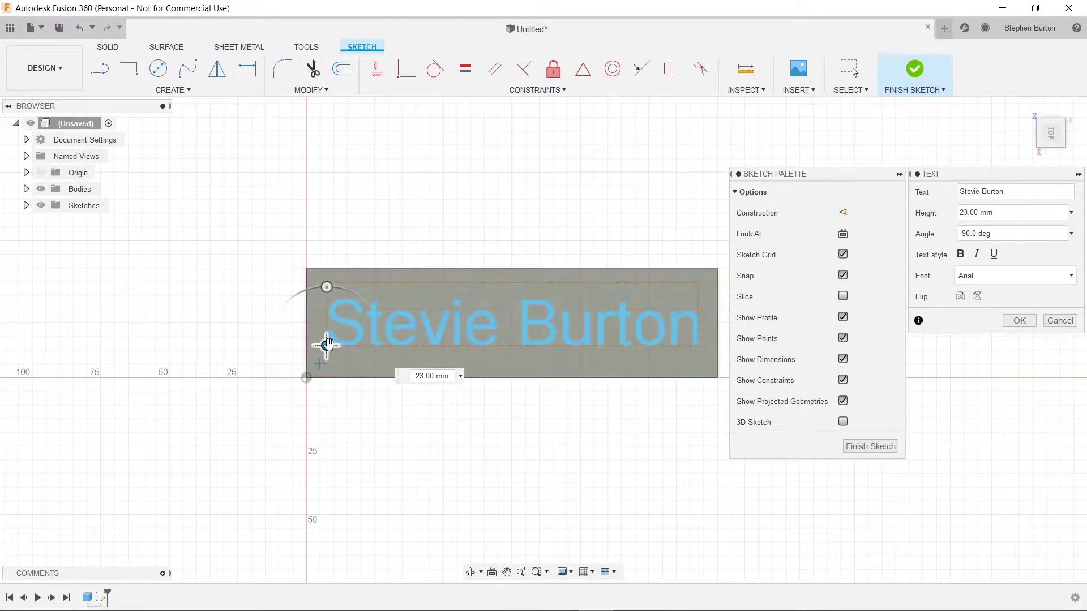
drag(326, 345, 327, 348)
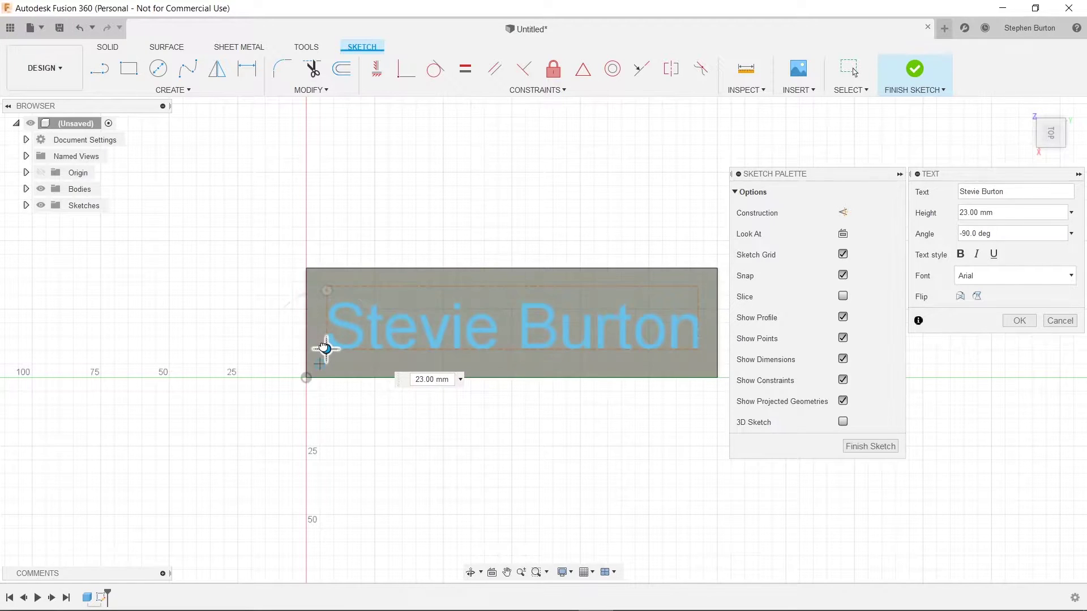
drag(327, 347, 325, 344)
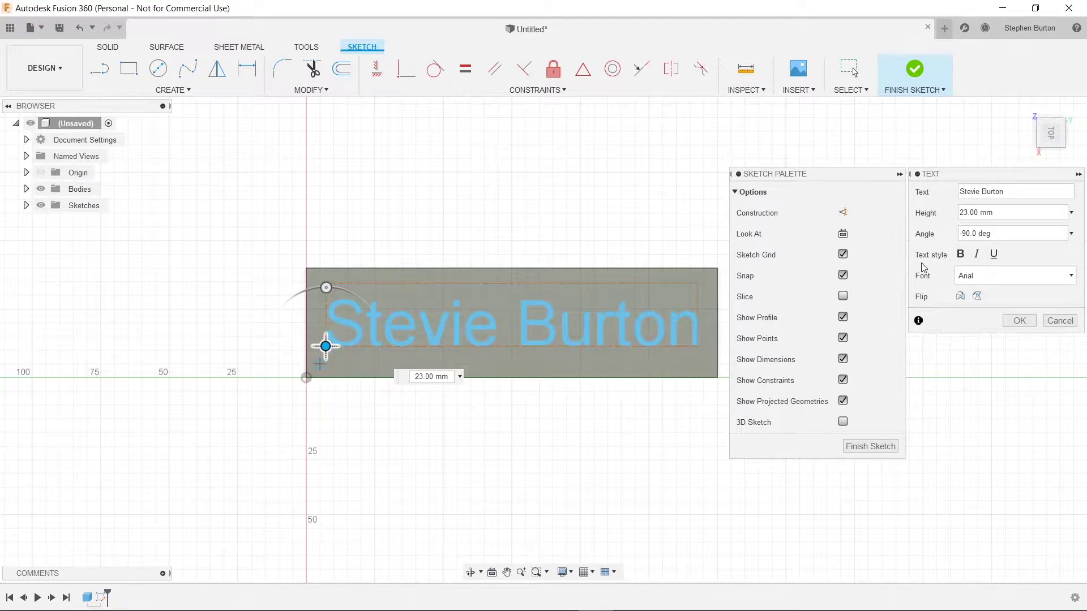
Step: Confirm the 23 mm name text, finish the sketch, and select the text on the plate
click(1018, 321)
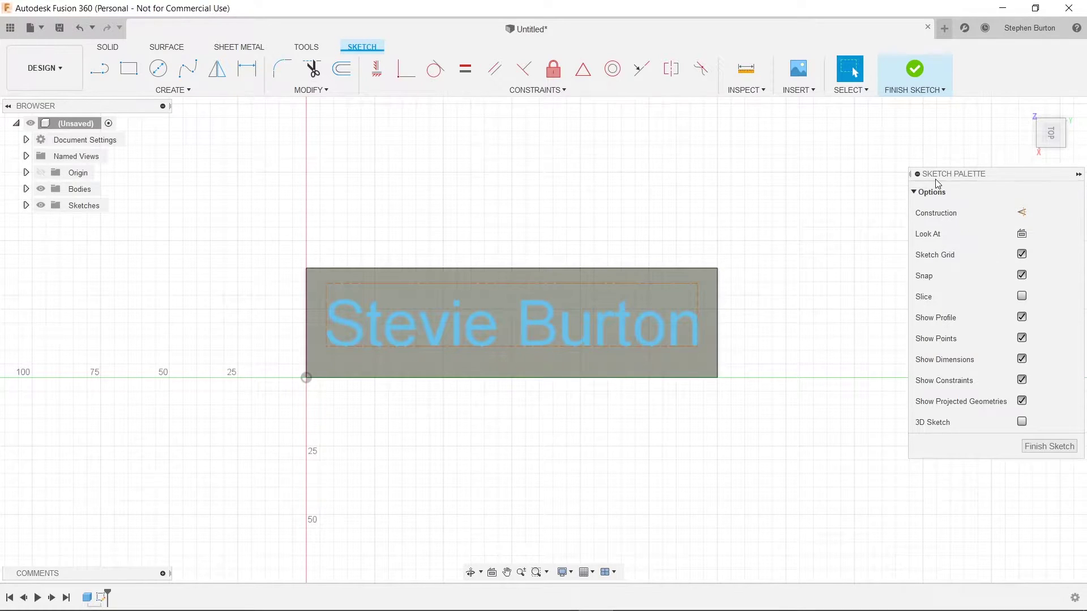
click(914, 73)
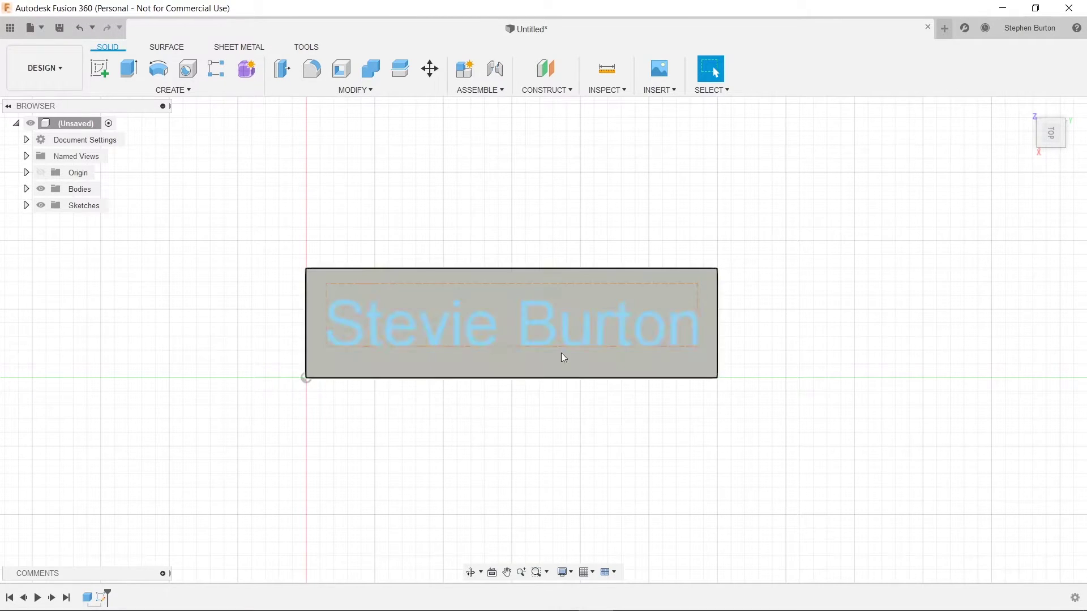
click(523, 298)
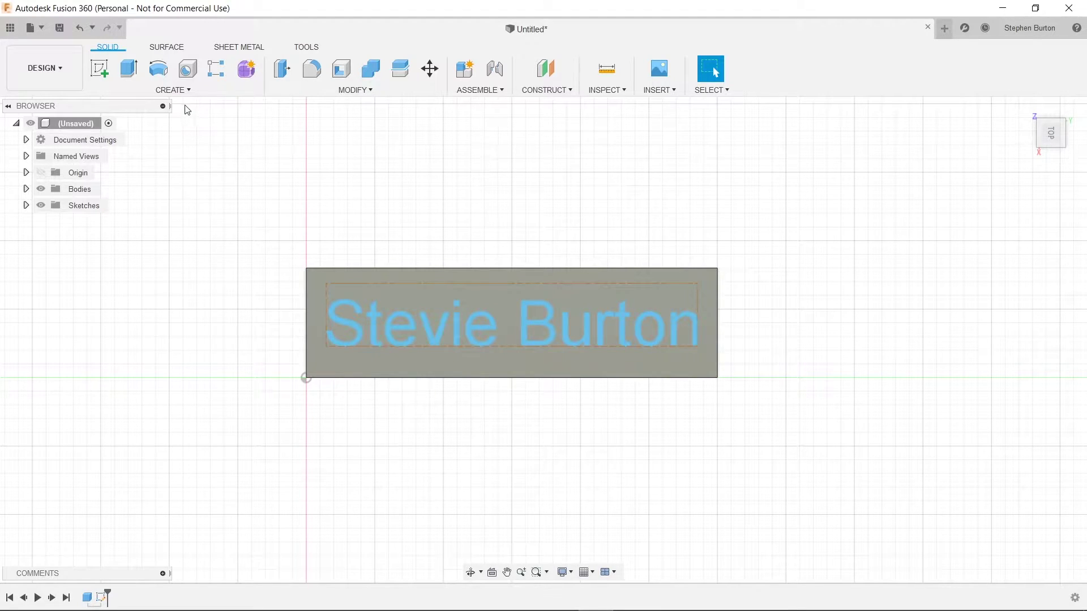
click(173, 90)
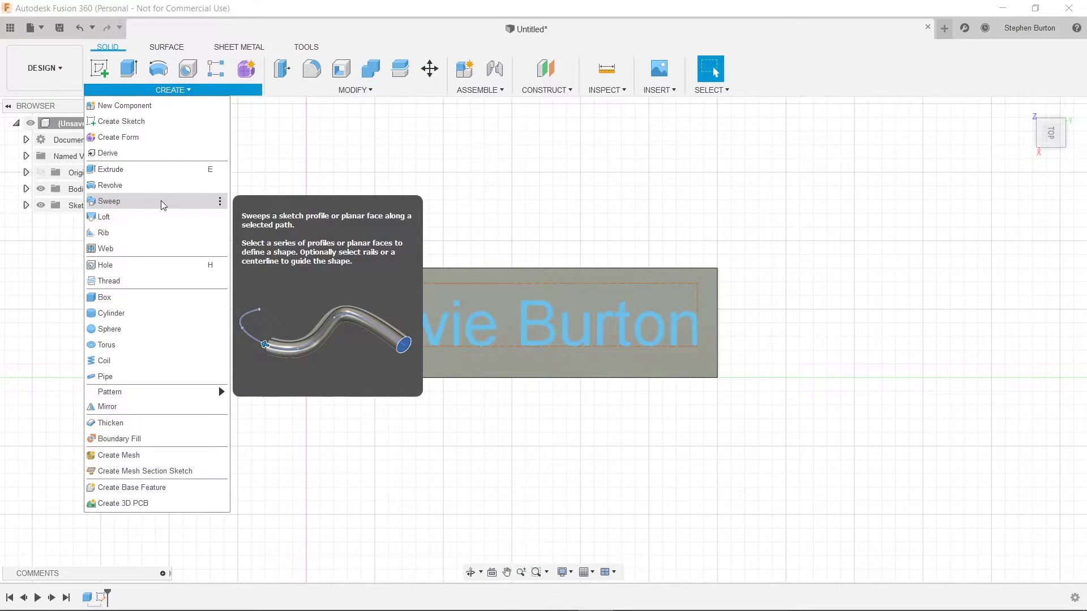
Step: Start a new sketch on the plate's thin front face, zoomed toward its corner
click(101, 74)
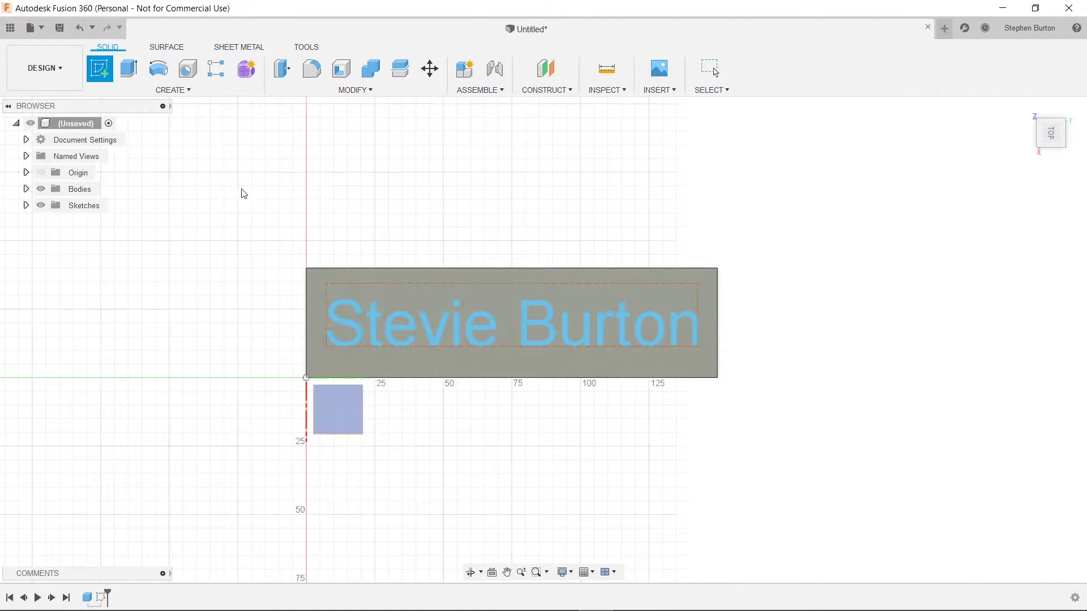
mouse_move(484, 259)
shift+middle_down()
mouse_move(429, 286)
mouse_move(475, 255)
shift+middle_up()
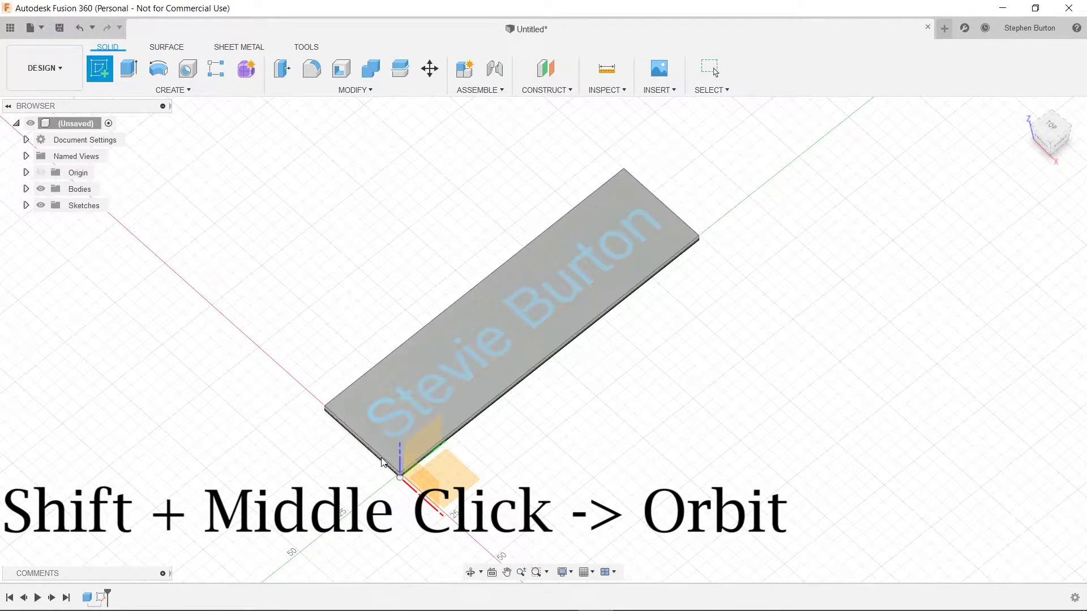
shift+middle_drag(385, 465, 451, 417)
click(453, 418)
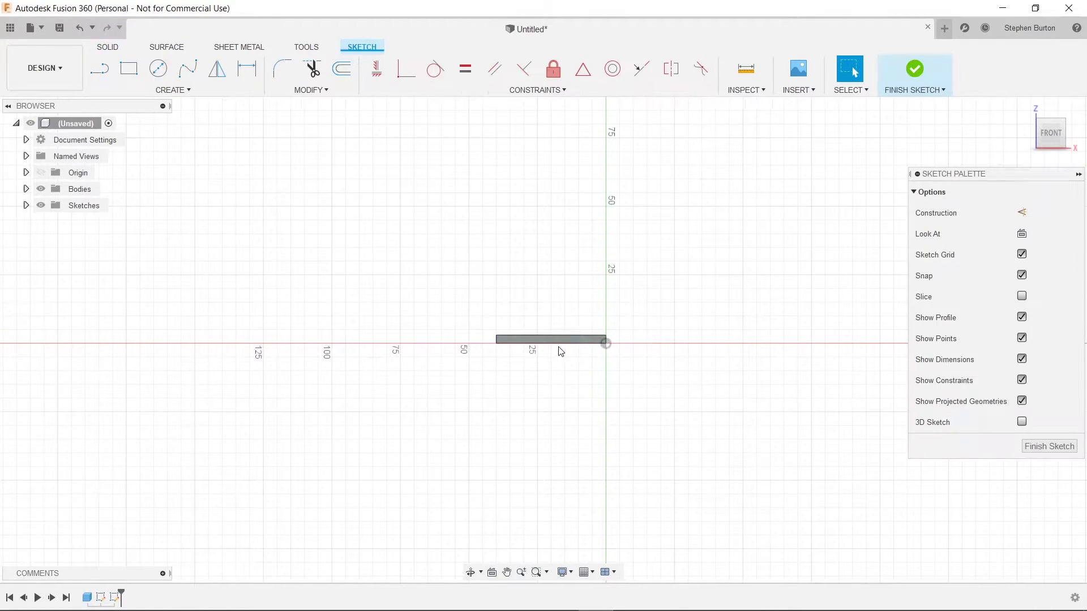
scroll(582, 343, up, 5)
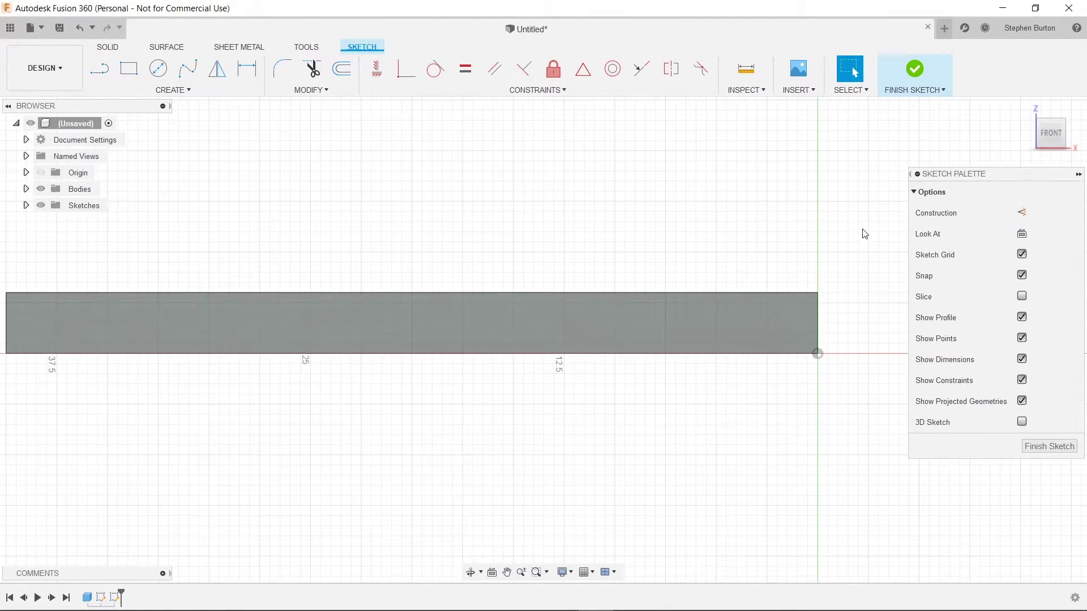
middle_drag(864, 233, 565, 286)
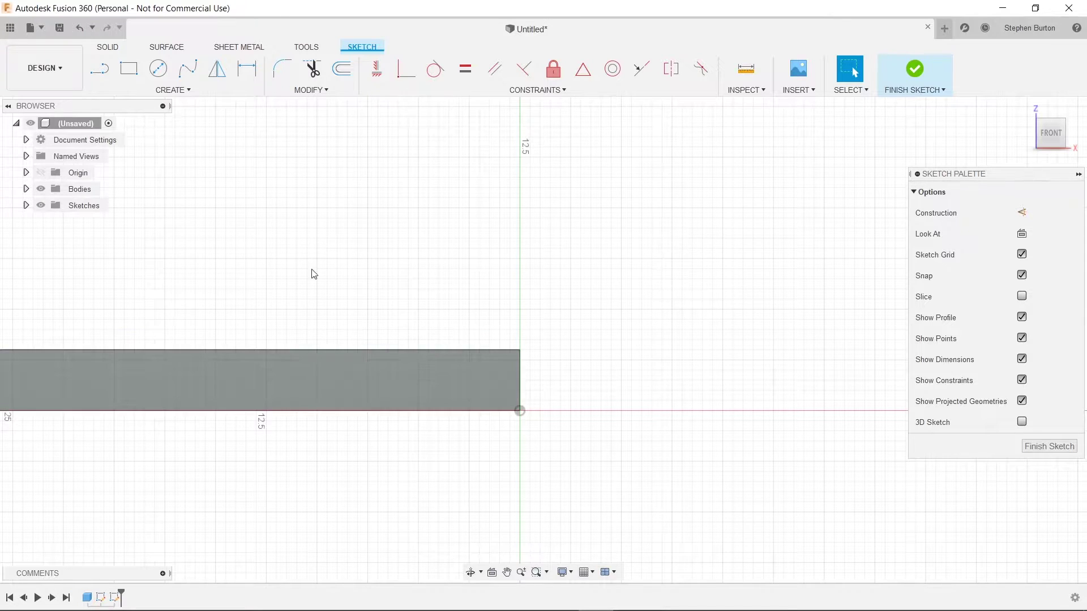
Step: Draw a three-point arc curving up from the plate's top corner and finish the sketch
click(171, 91)
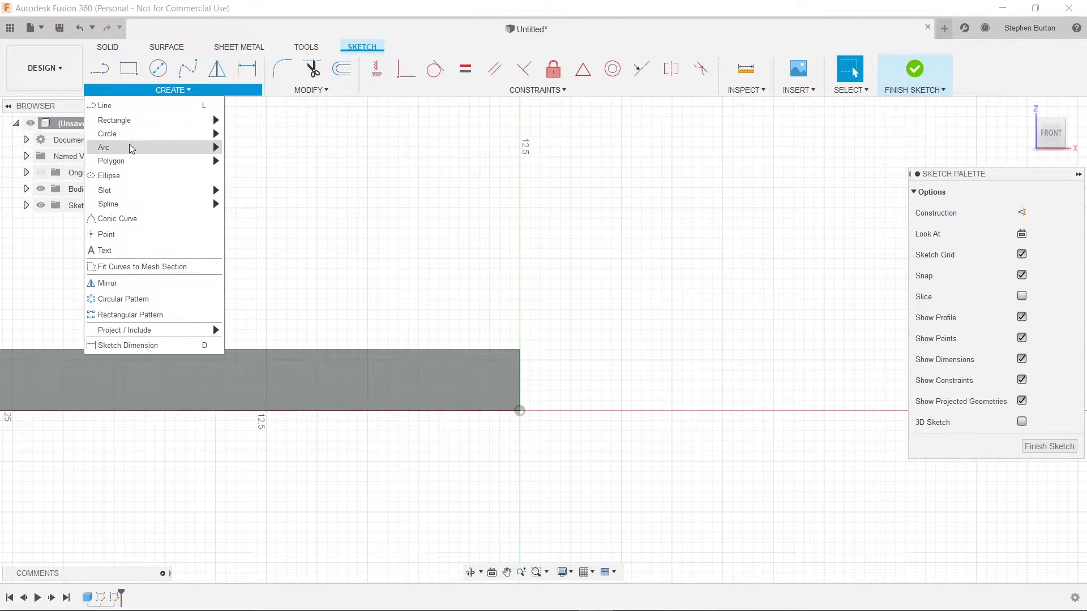
mouse_move(130, 146)
click(275, 150)
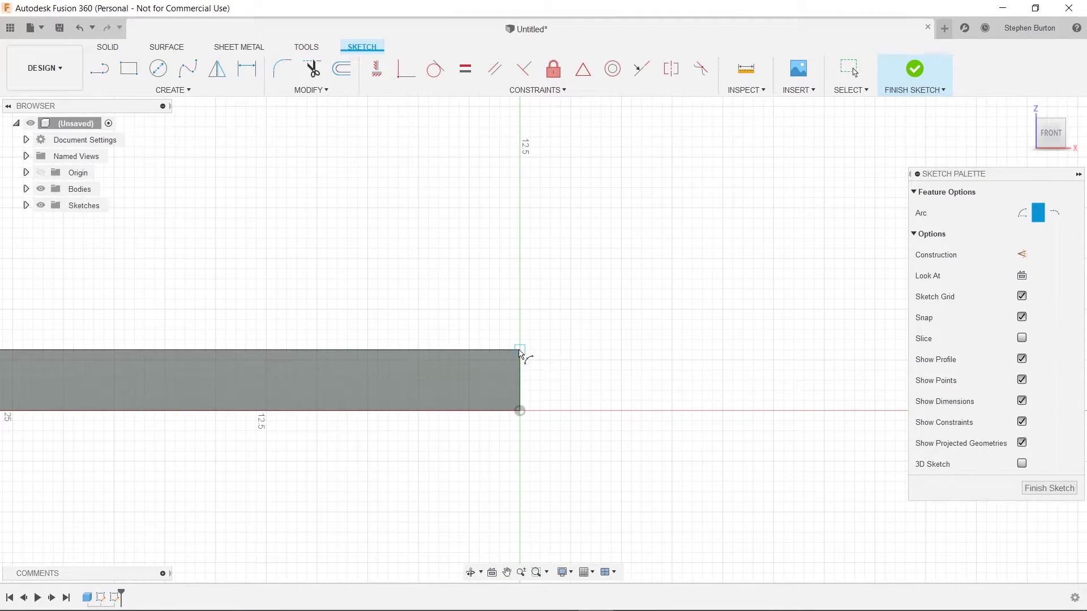
click(520, 350)
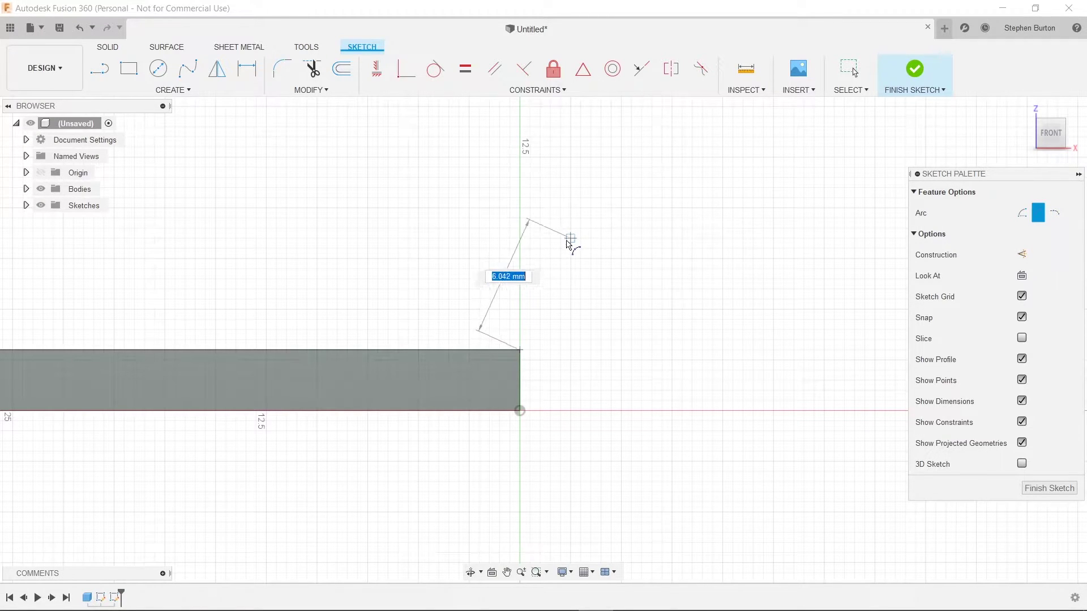
click(569, 241)
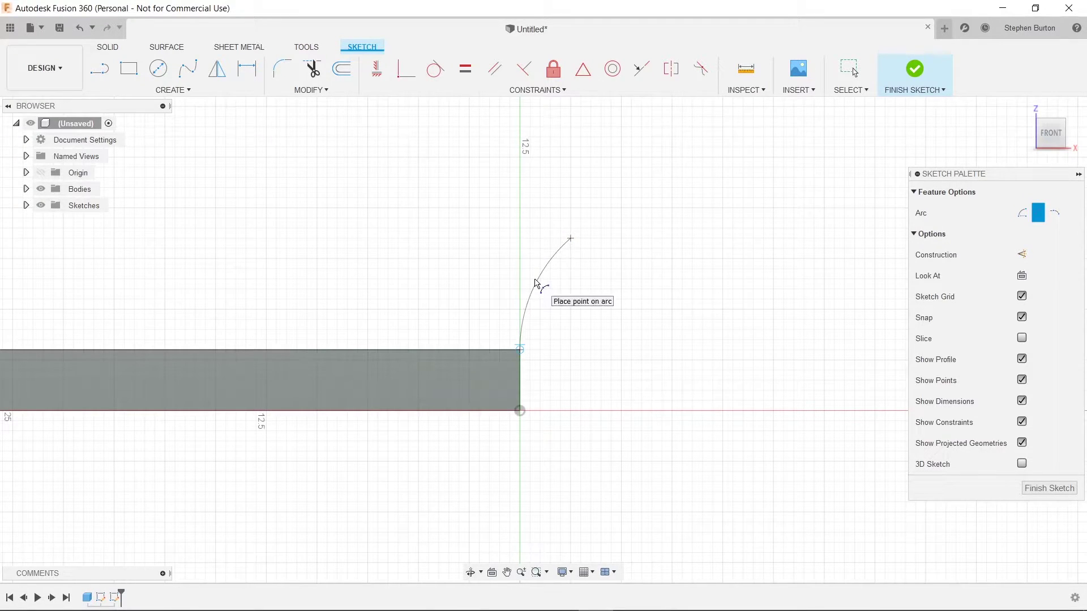
click(534, 273)
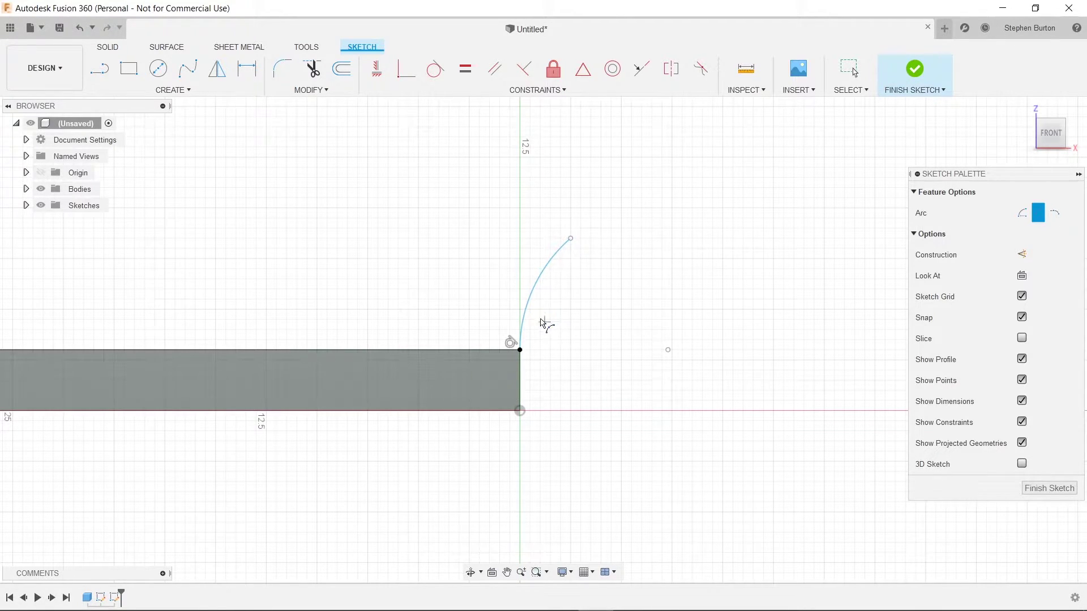
click(909, 74)
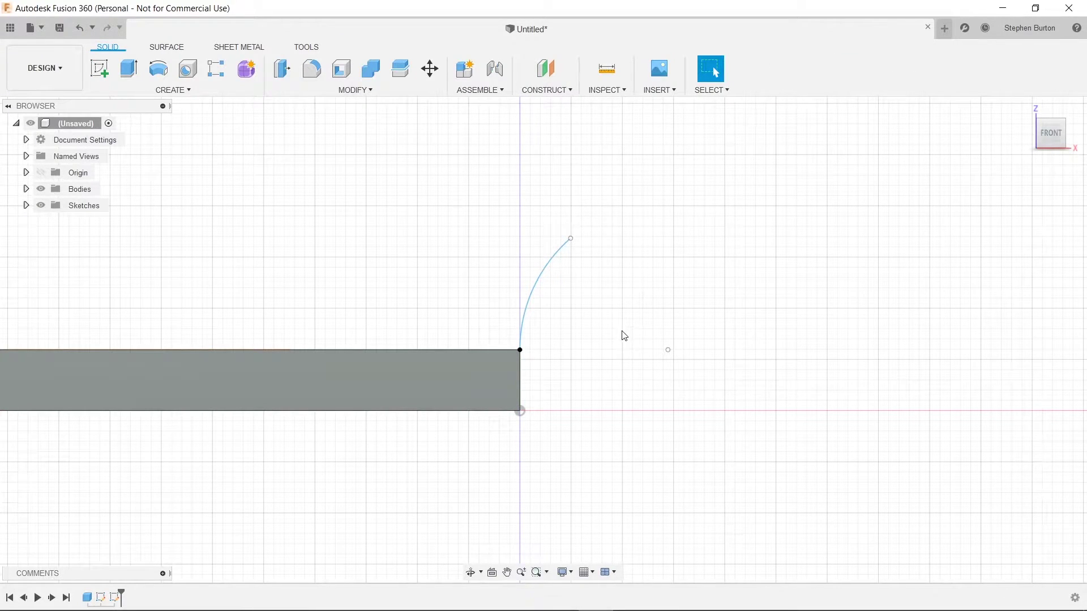
Step: Begin a Sweep feature with the name sketch text as its profile
shift+middle_drag(576, 412, 679, 223)
click(174, 92)
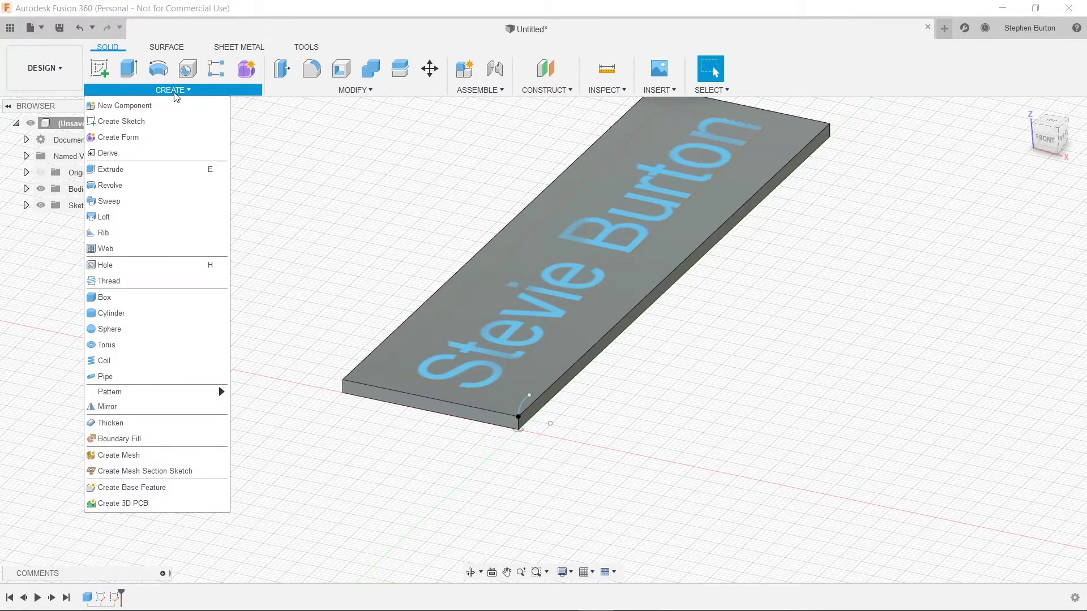
click(160, 203)
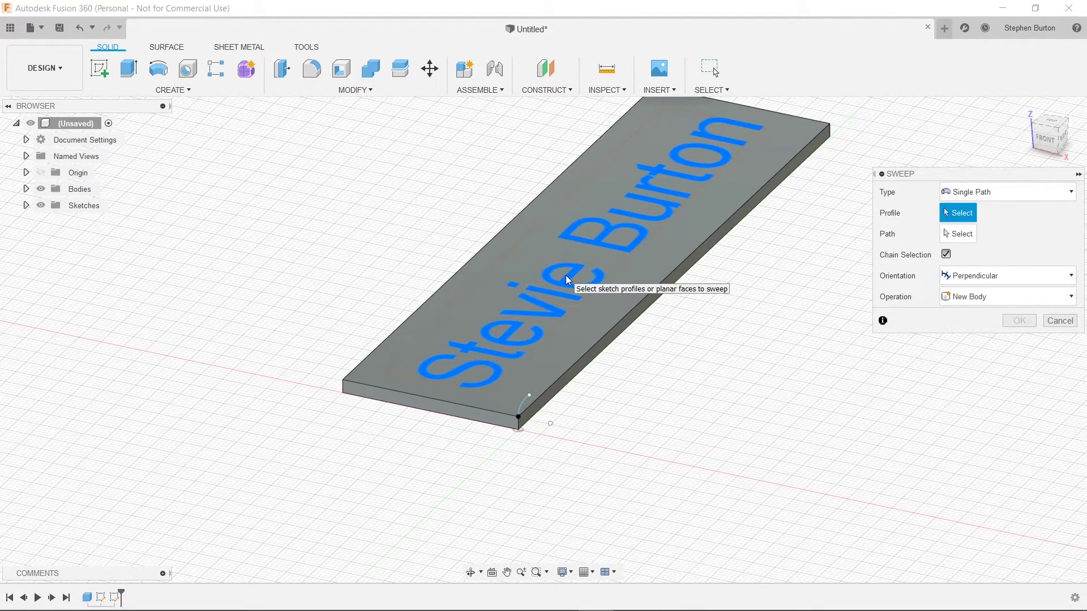
click(566, 276)
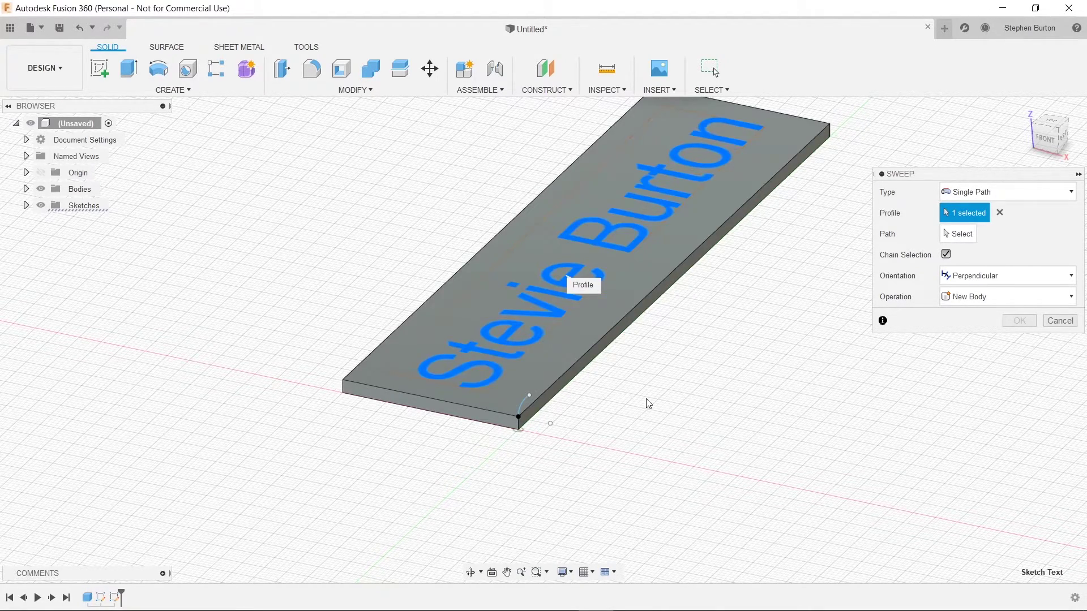
scroll(626, 405, down, 3)
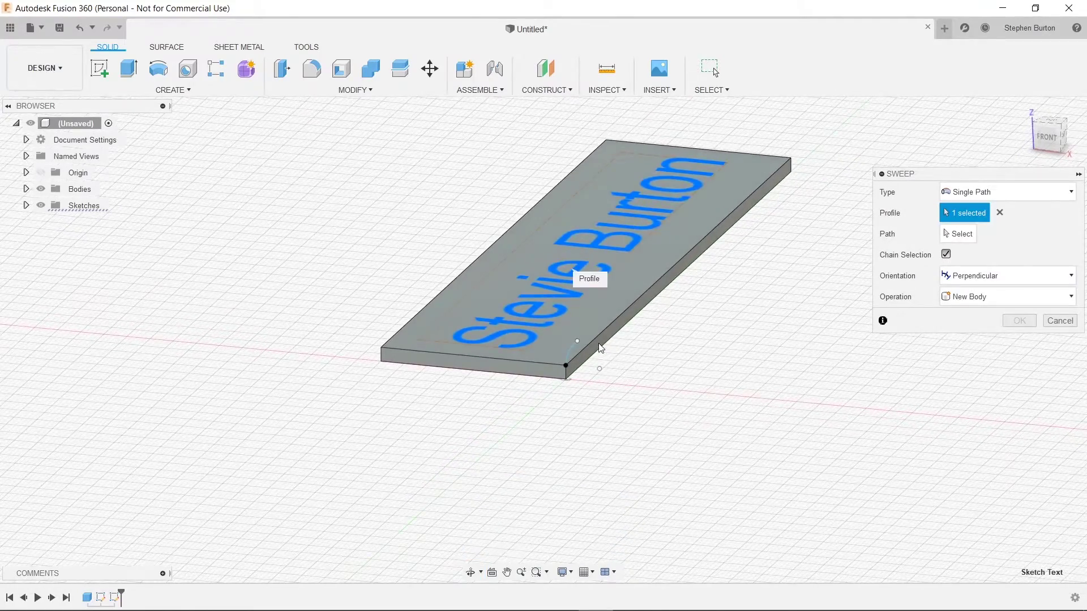
scroll(598, 344, up, 5)
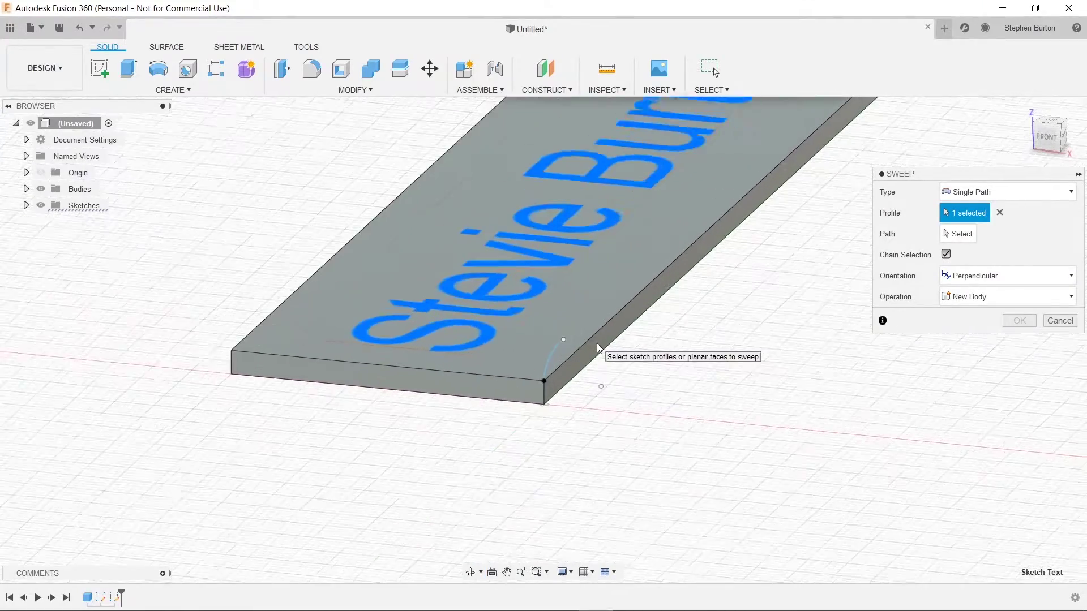
Step: Pick the arc as the sweep path and inspect the swept name-text preview from several angles
click(954, 233)
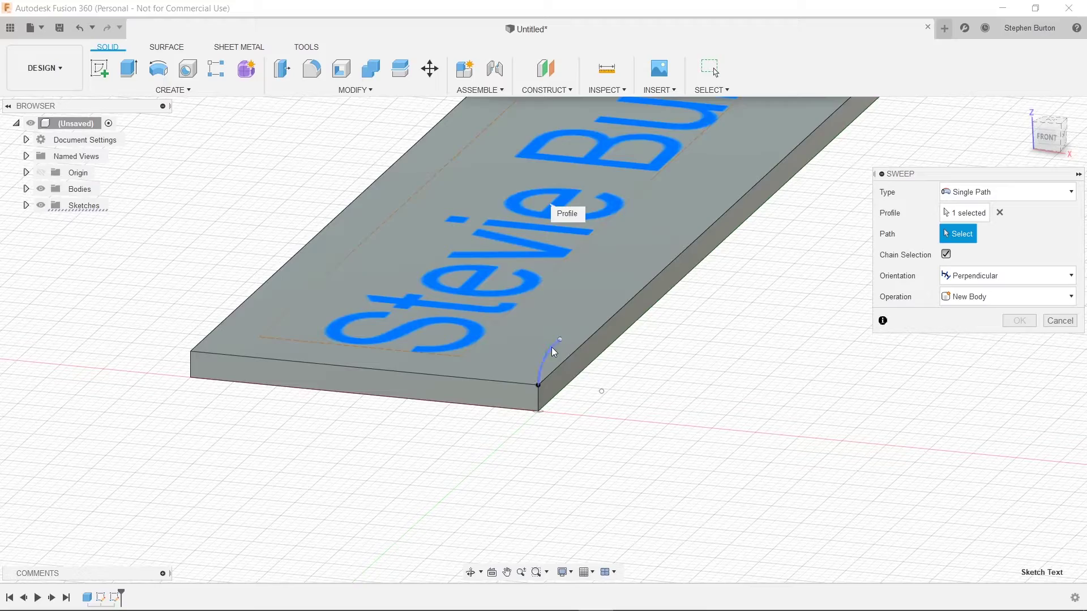
click(552, 348)
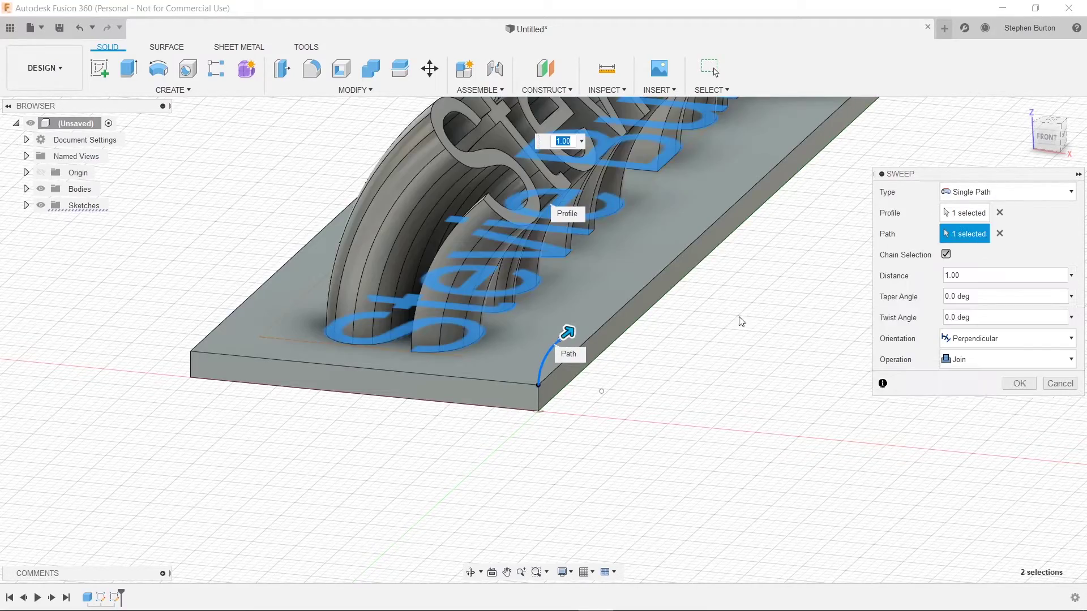
shift+middle_drag(737, 300, 421, 454)
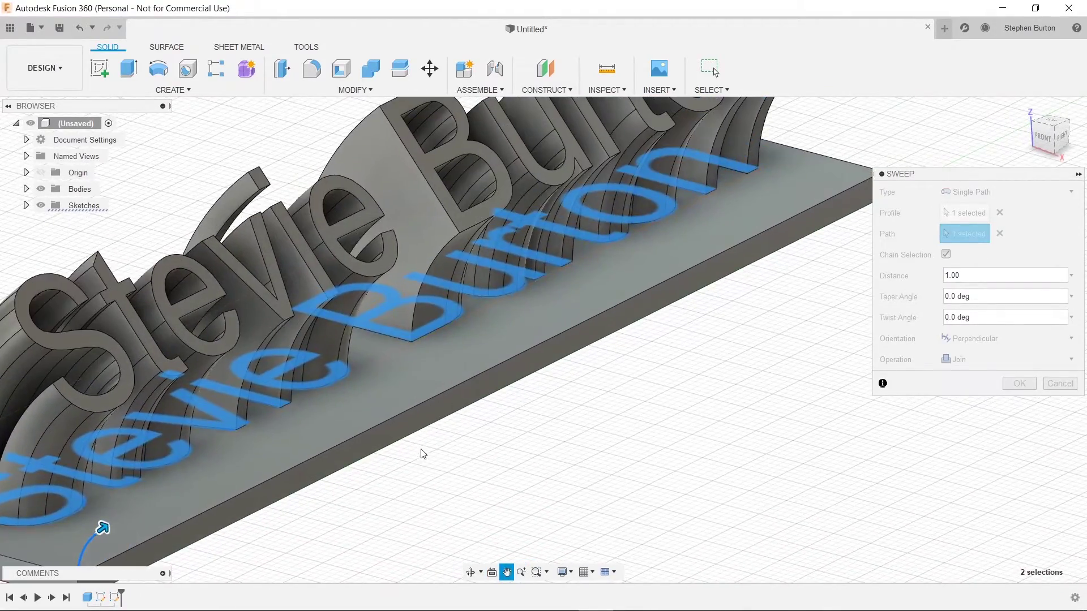
scroll(421, 451, down, 5)
shift+middle_drag(688, 323, 721, 295)
scroll(473, 322, up, 3)
middle_drag(455, 323, 506, 329)
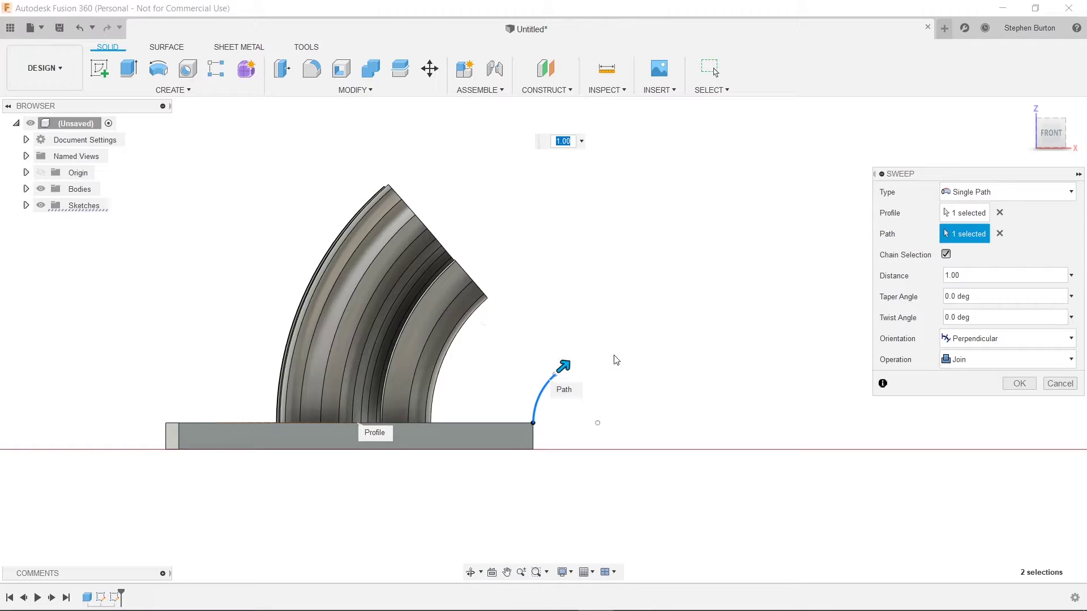
shift+middle_drag(607, 274, 573, 287)
scroll(573, 286, down, 5)
shift+middle_drag(667, 301, 689, 305)
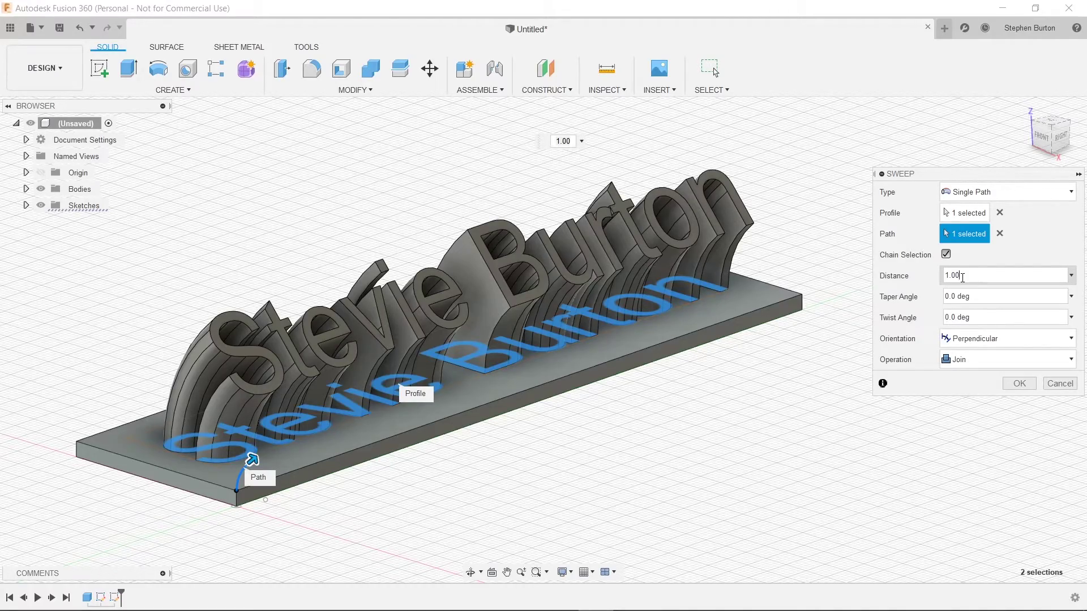
Step: Try sweep distances of 0.50 and then 0.82 along the arc
click(962, 276)
shift+middle_drag(526, 429, 543, 424)
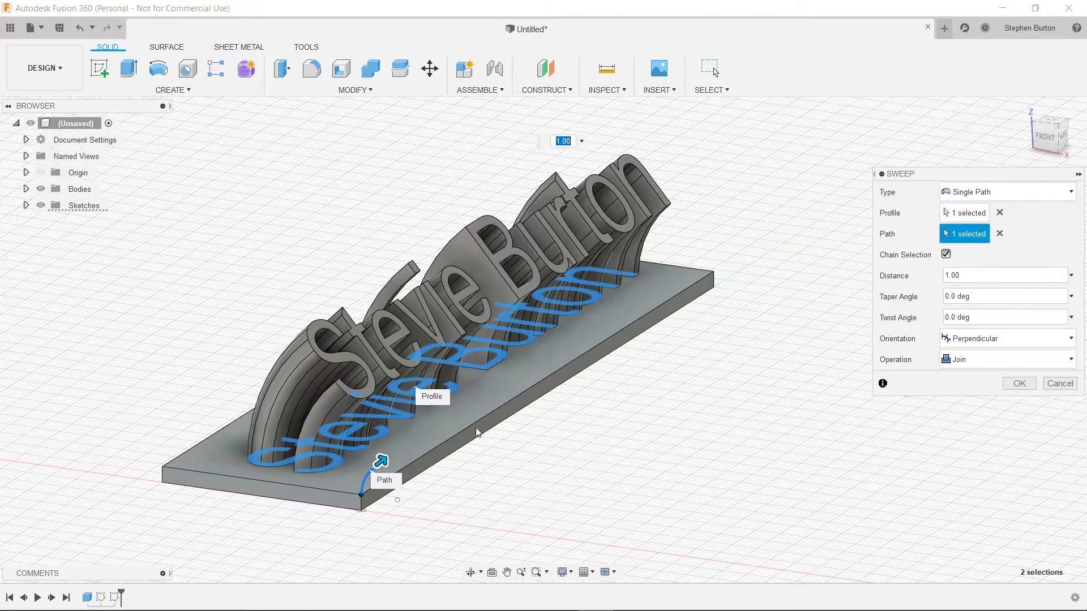
shift+middle_drag(476, 428, 498, 419)
drag(504, 344, 493, 351)
text(0.50)
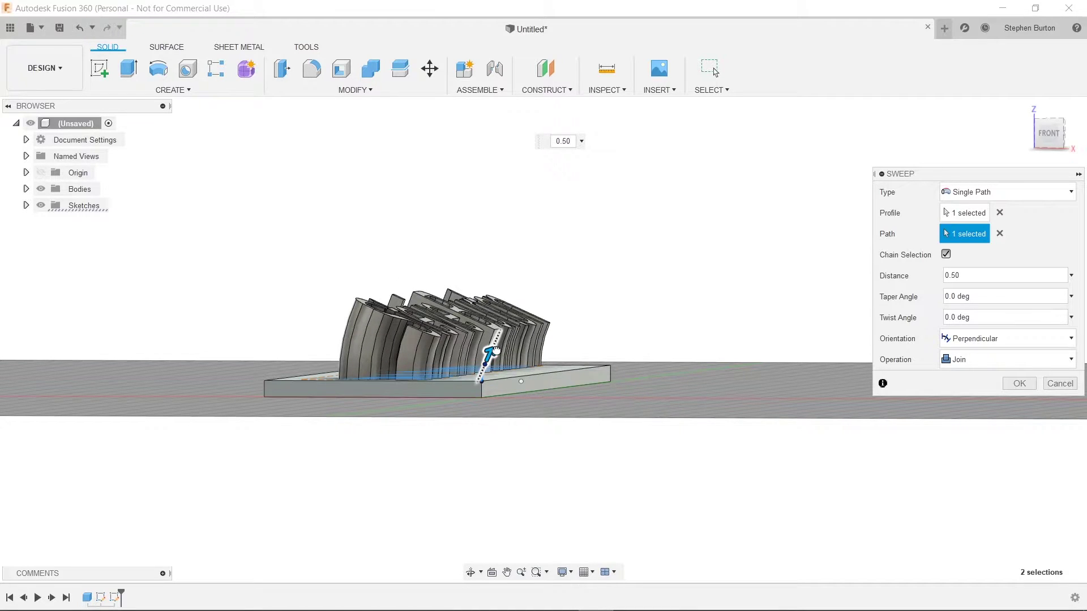
drag(497, 347, 495, 346)
text(0.82)
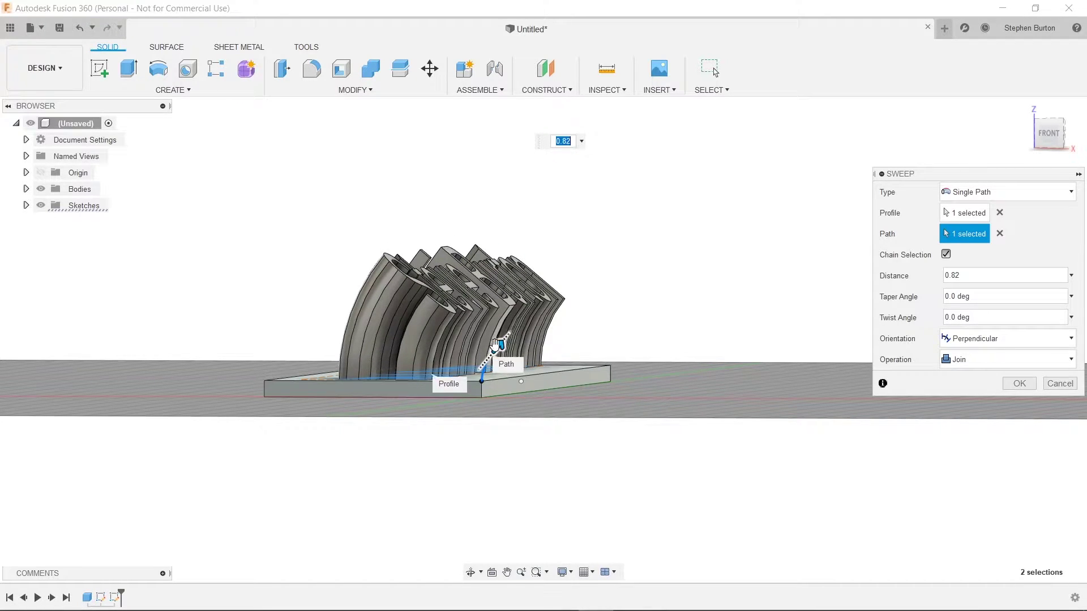
Step: Check the swept letters from several angles and confirm the sweep at 0.75 distance
shift+middle_drag(495, 346, 502, 317)
shift+middle_drag(596, 312, 591, 307)
shift+middle_drag(575, 353, 622, 336)
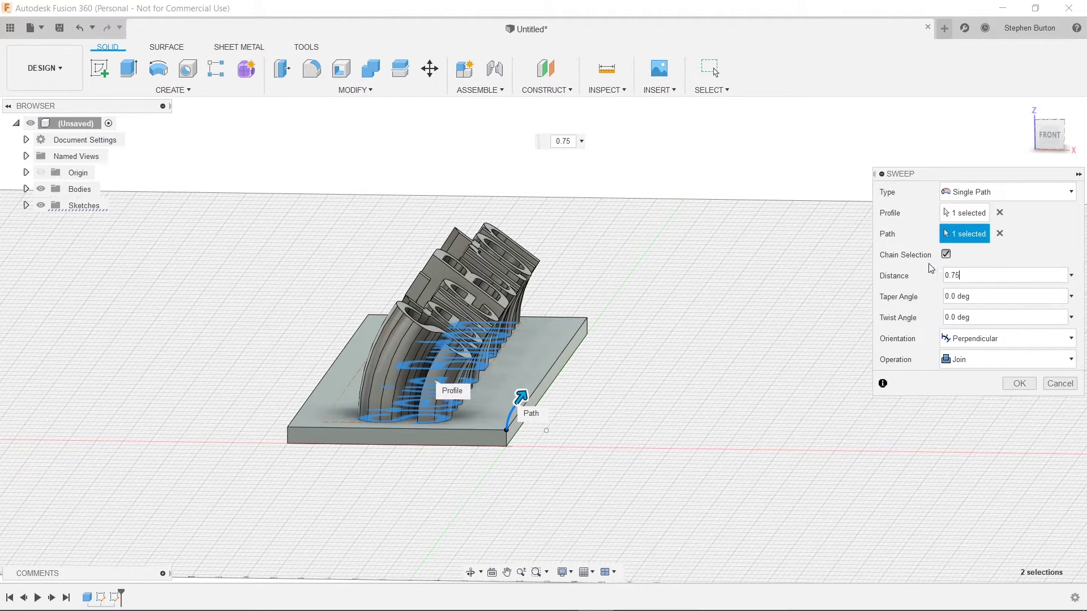
shift+middle_drag(713, 332, 572, 364)
click(1017, 384)
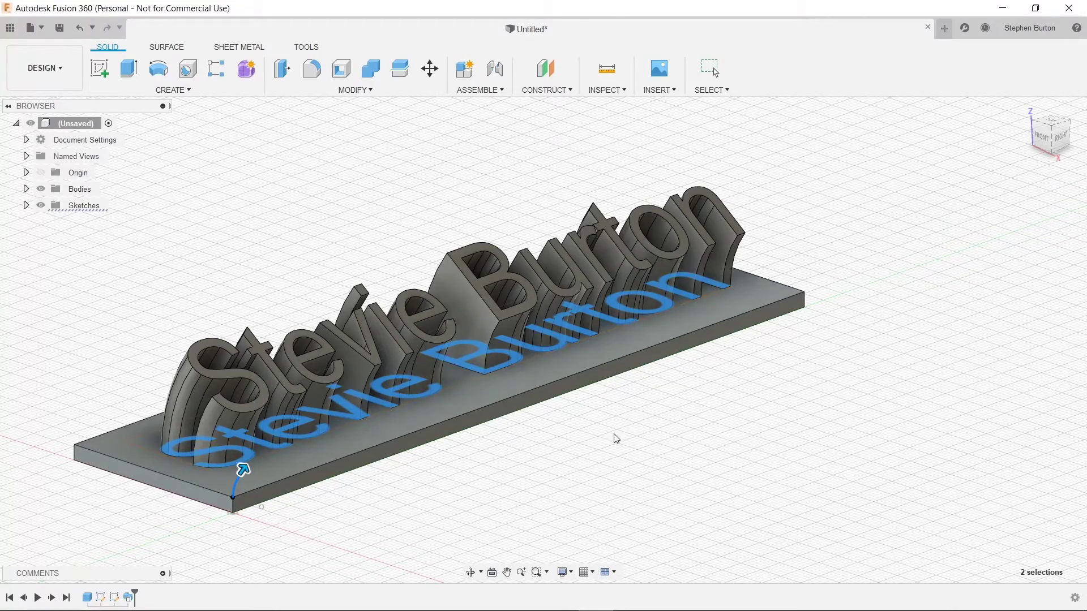
shift+middle_drag(613, 440, 671, 454)
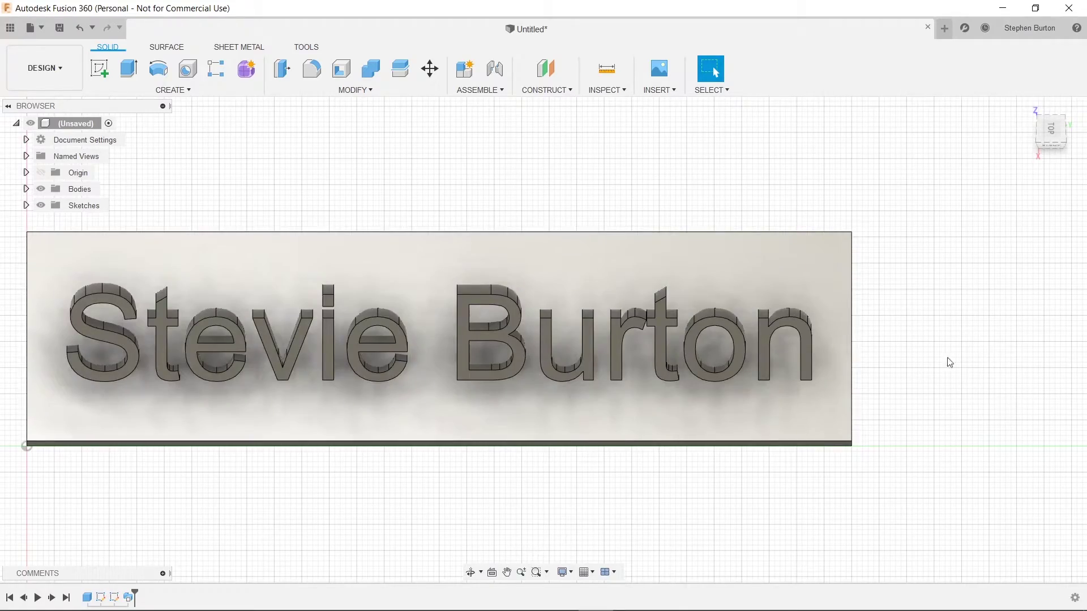
shift+middle_drag(580, 475, 288, 463)
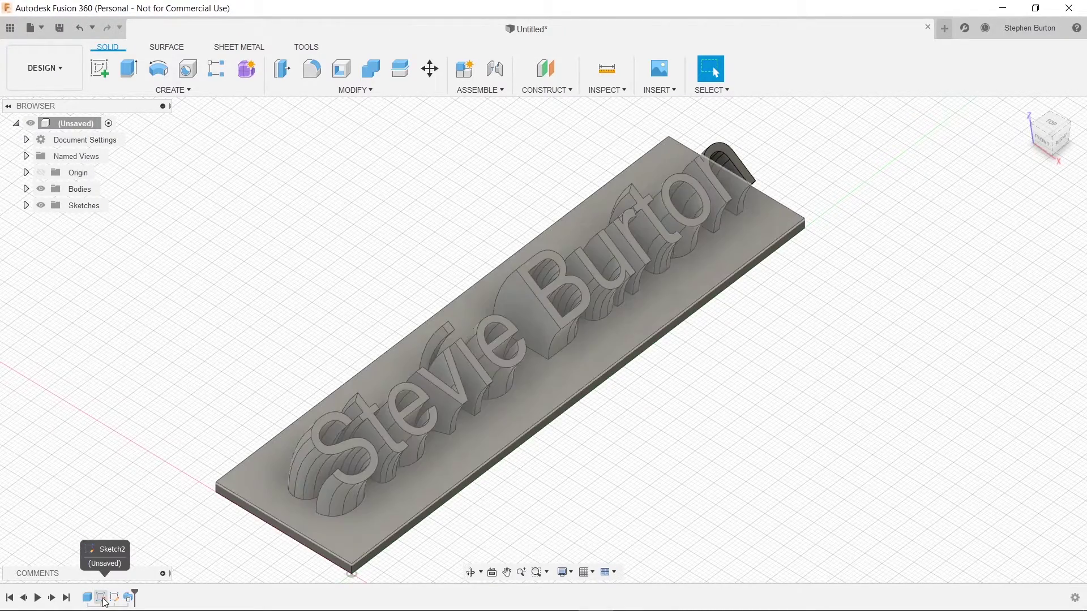
click(102, 598)
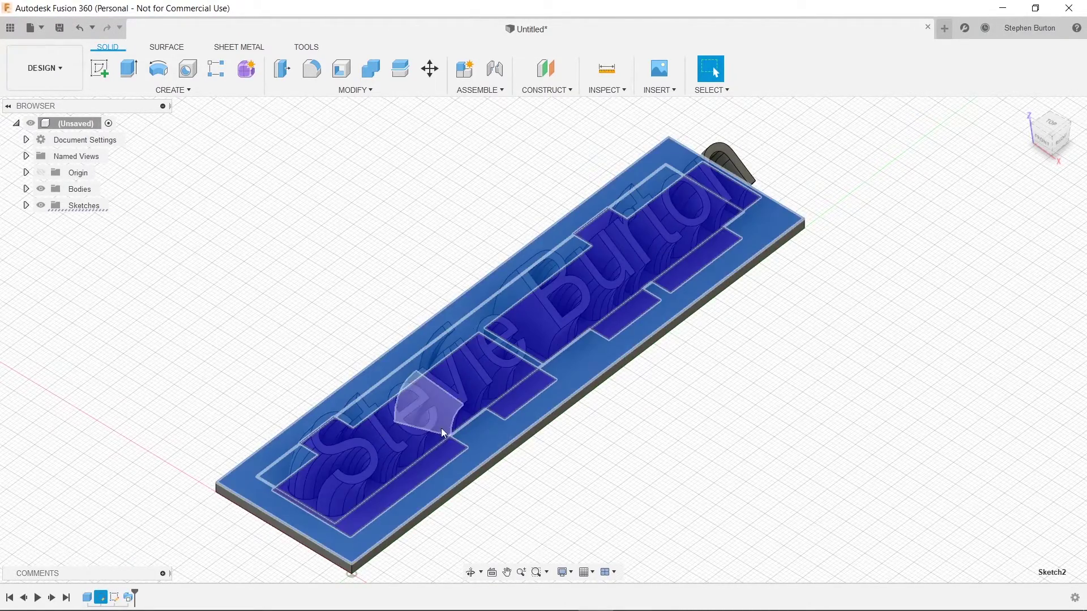
double_click(103, 598)
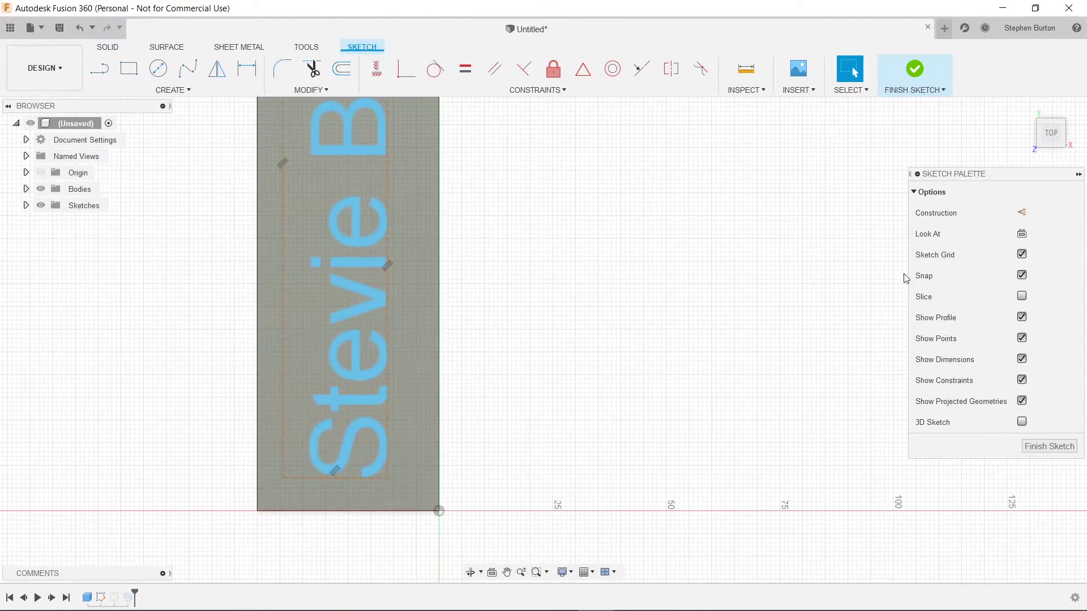
click(379, 348)
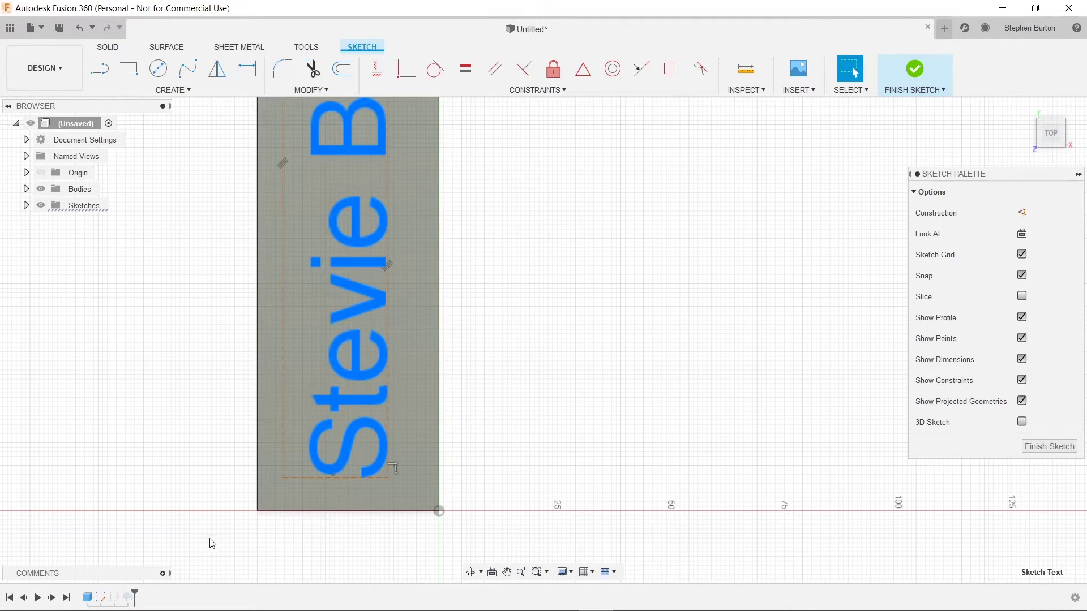
key(Escape)
click(114, 598)
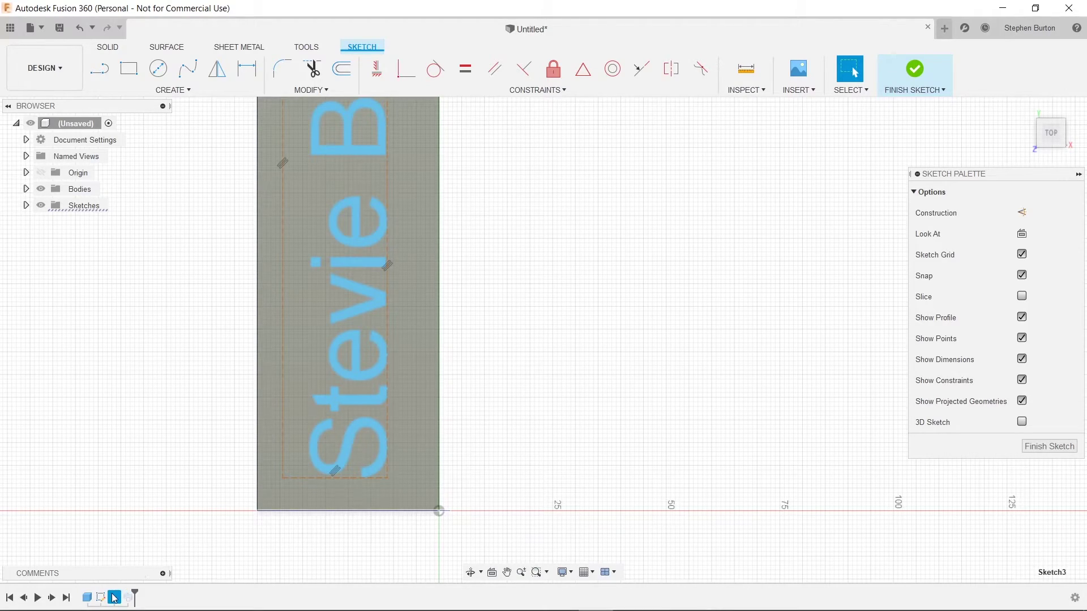
click(908, 69)
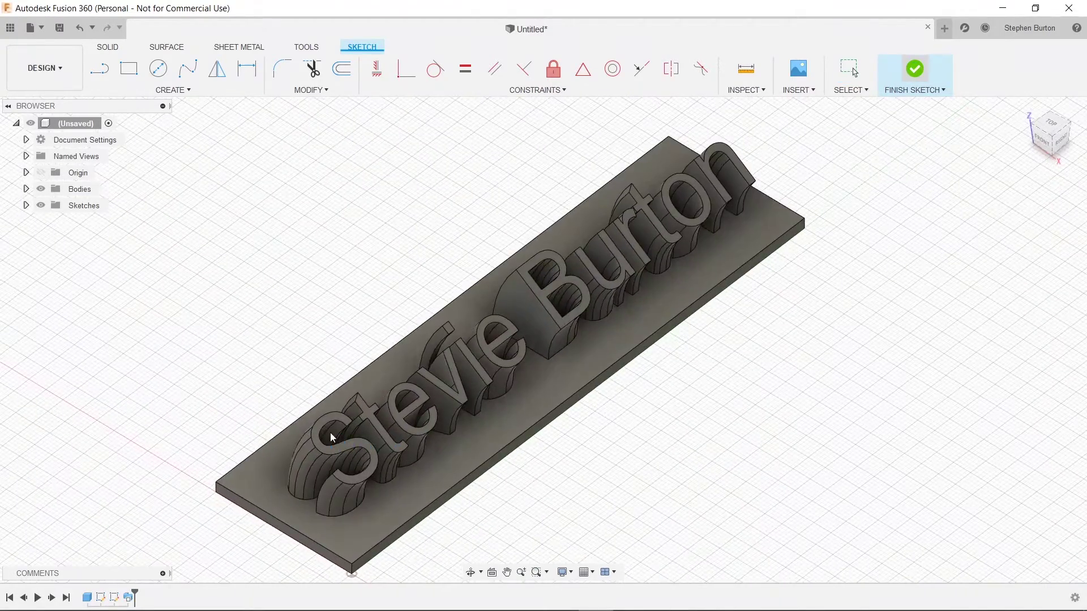
Step: Pull the arc's endpoint down and right in the path sketch and review the updated sweep
double_click(114, 597)
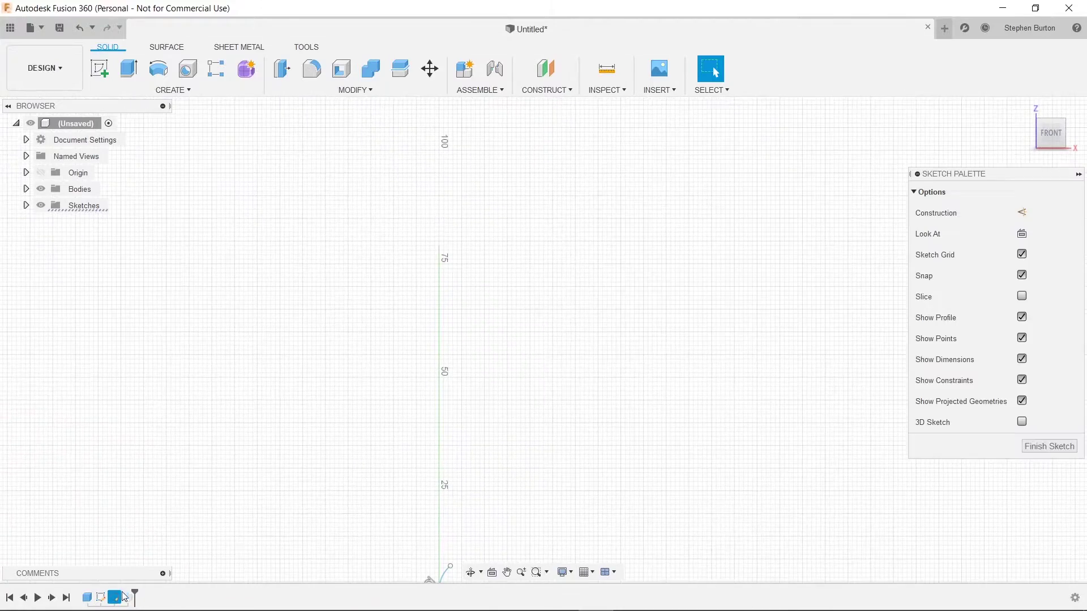
middle_drag(543, 443, 618, 310)
scroll(510, 428, up, 3)
scroll(532, 429, up, 5)
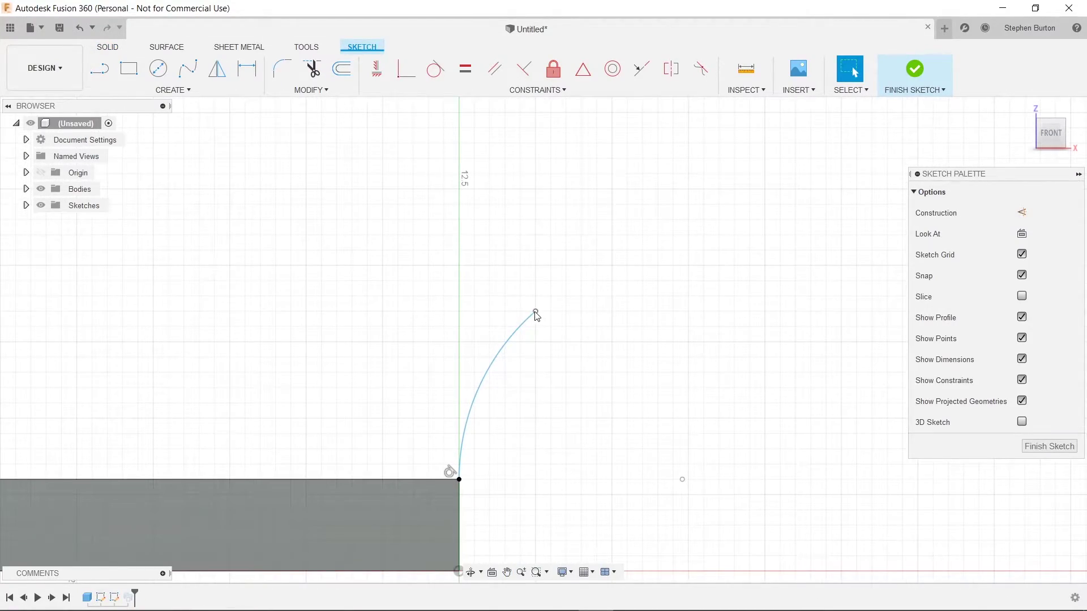
drag(536, 314, 550, 357)
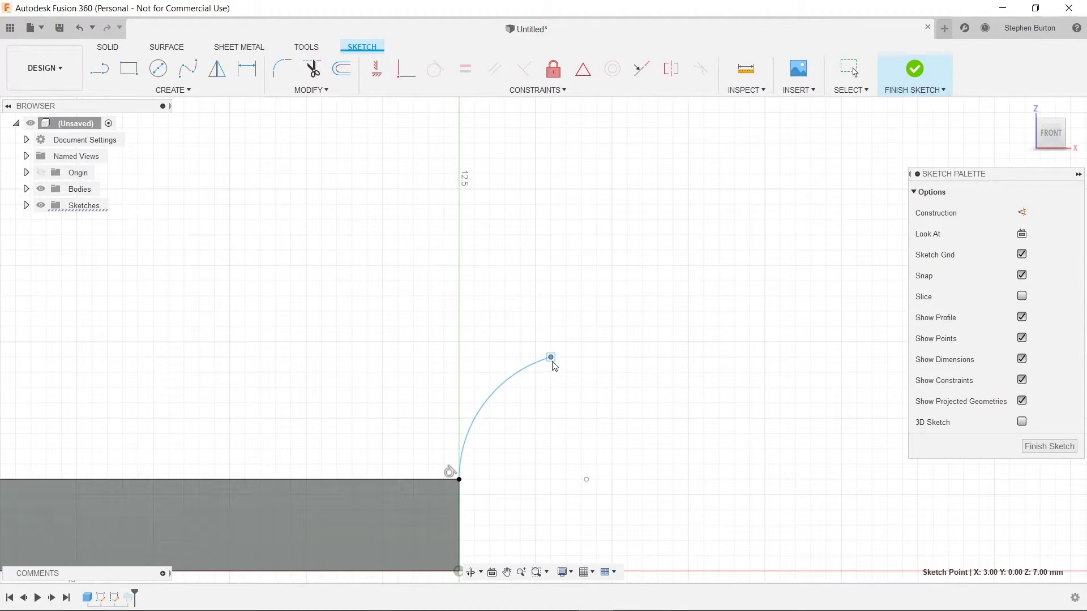
click(907, 81)
mouse_move(787, 259)
shift+middle_down()
mouse_move(793, 266)
mouse_move(781, 250)
mouse_move(783, 266)
mouse_move(745, 260)
mouse_move(740, 240)
shift+middle_up()
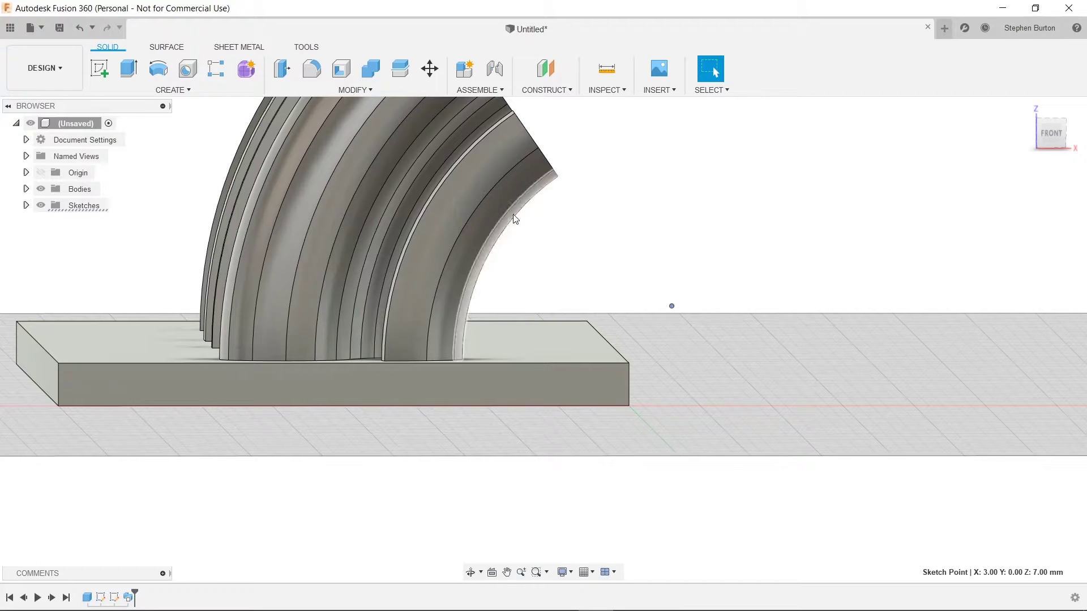
shift+middle_drag(749, 267, 744, 260)
Step: Drag the arc's endpoint up and left so the letters stand more upright
double_click(113, 598)
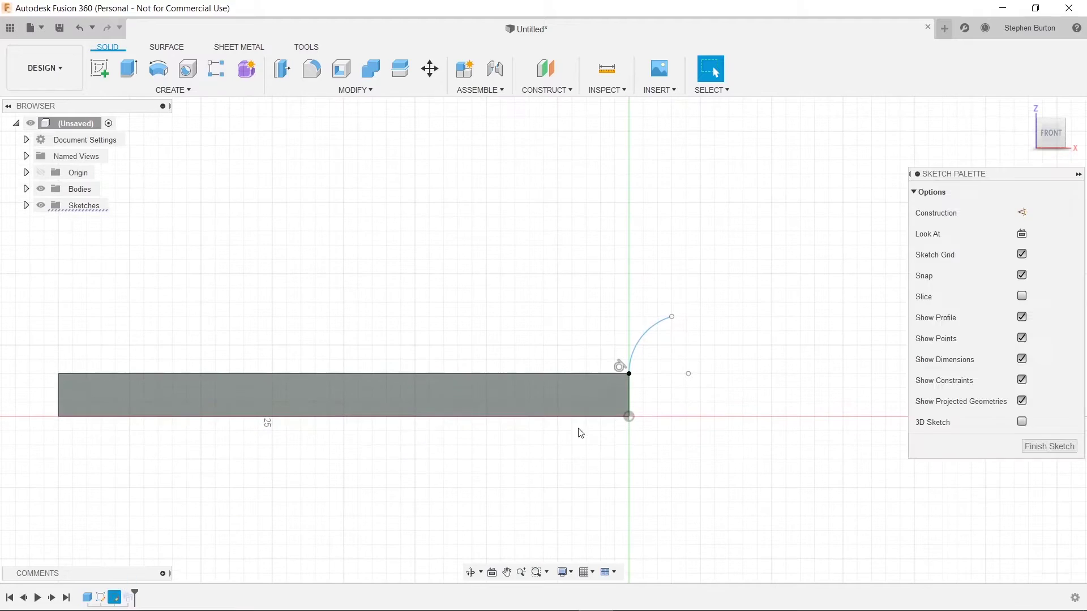
drag(673, 320, 656, 315)
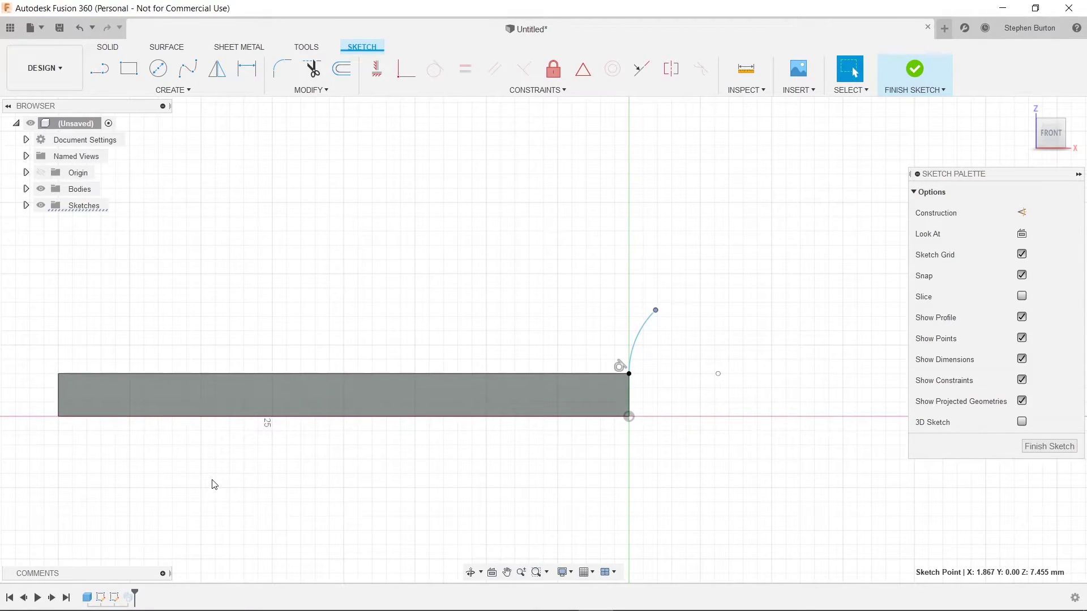
click(914, 71)
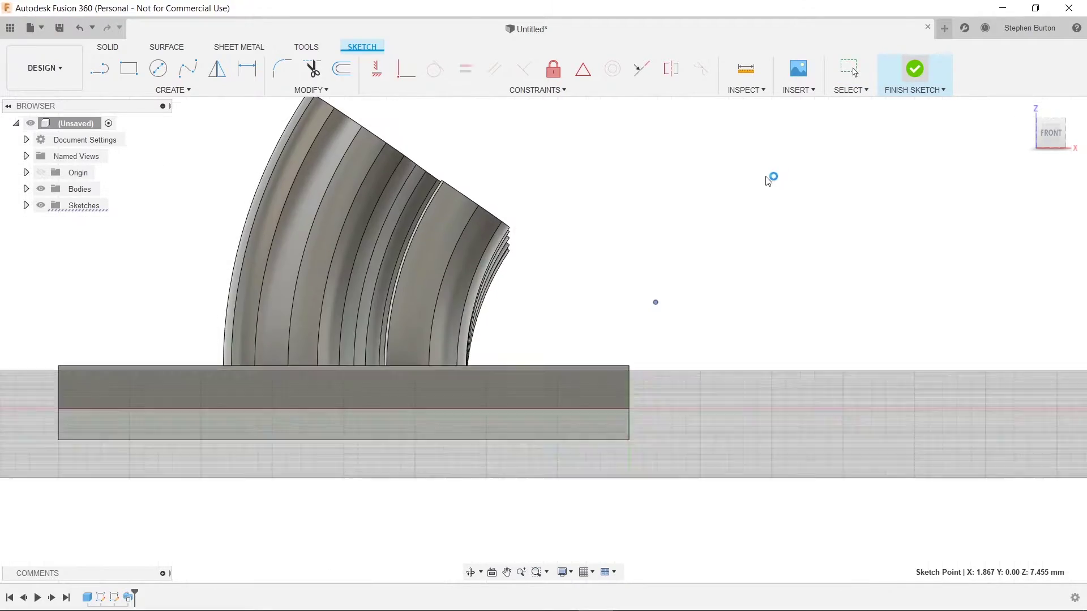
shift+middle_drag(747, 210, 711, 217)
Step: Start a chamfer and select the plate's front, back, left and right top edges
scroll(742, 216, down, 5)
scroll(674, 248, up, 3)
scroll(674, 247, down, 3)
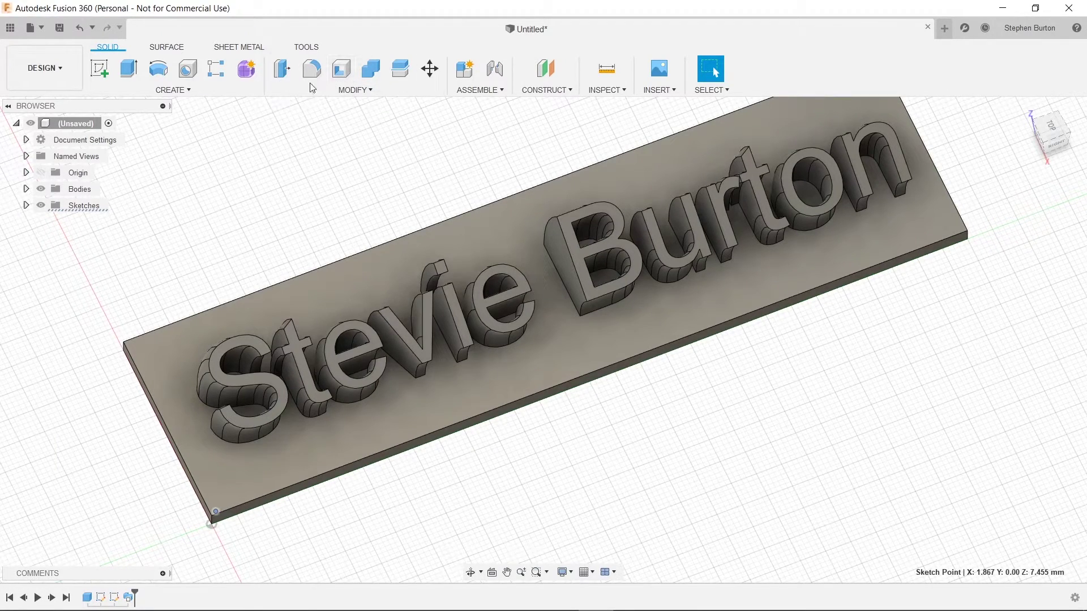
click(348, 91)
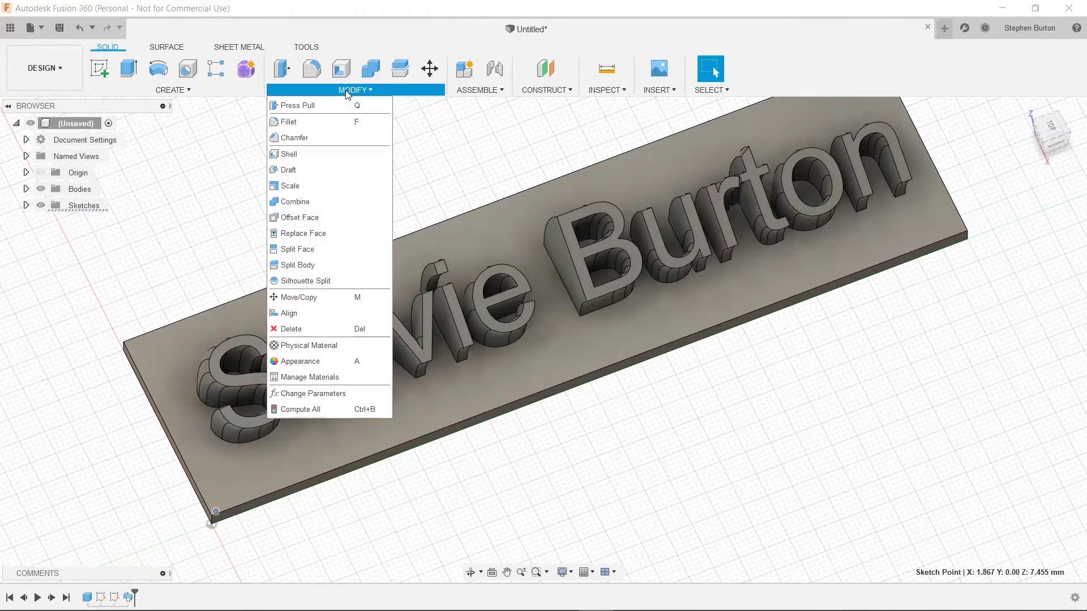
click(298, 139)
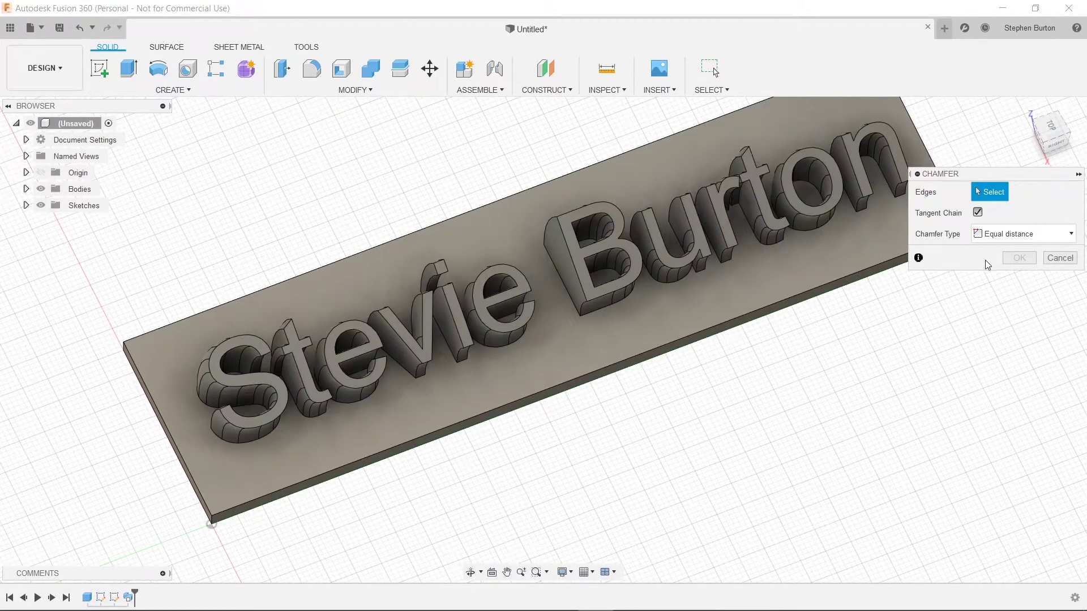
click(596, 373)
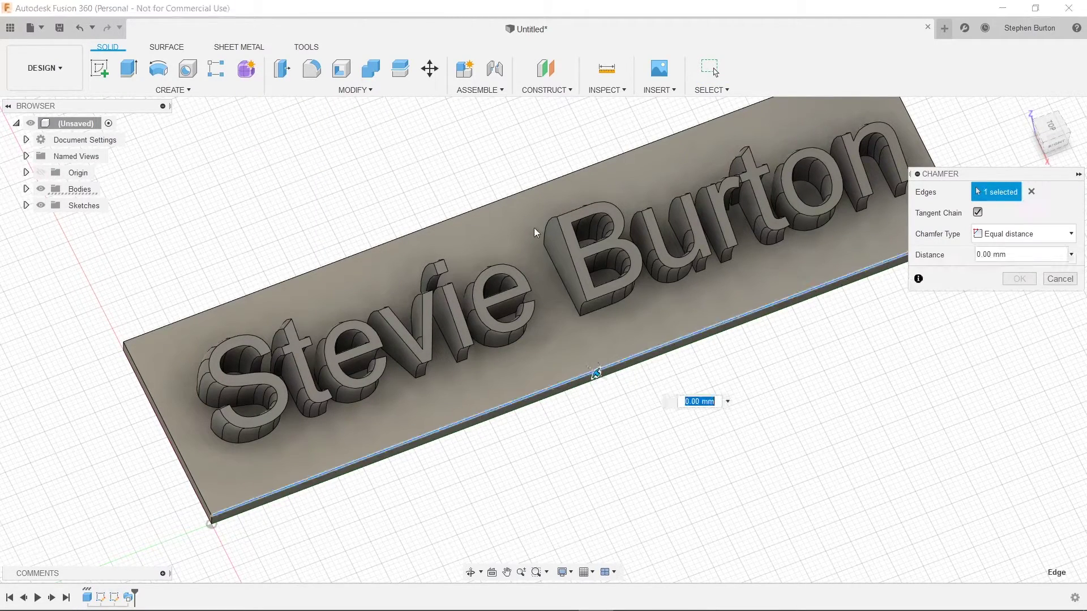
click(517, 194)
click(163, 420)
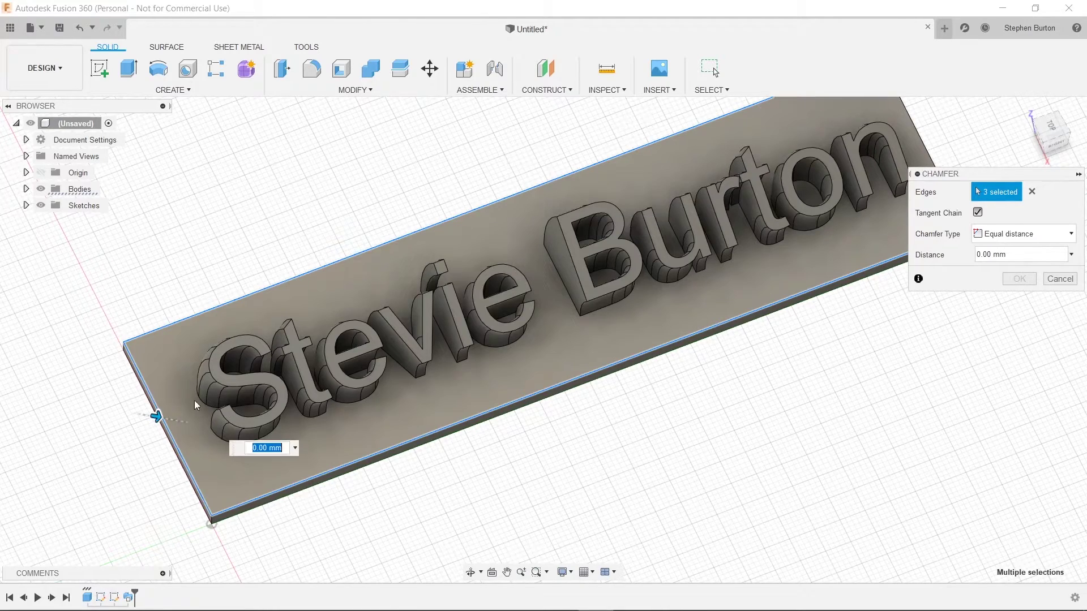
middle_drag(885, 169, 784, 219)
click(839, 208)
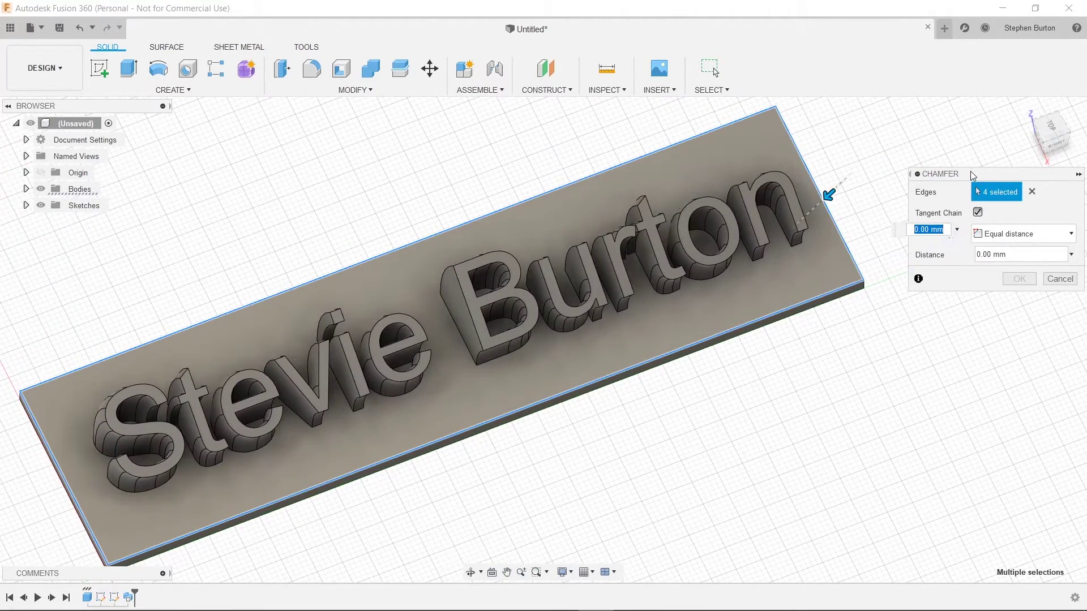
Step: Set the chamfer distance to 3 mm and commit it
shift+middle_drag(739, 394, 795, 299)
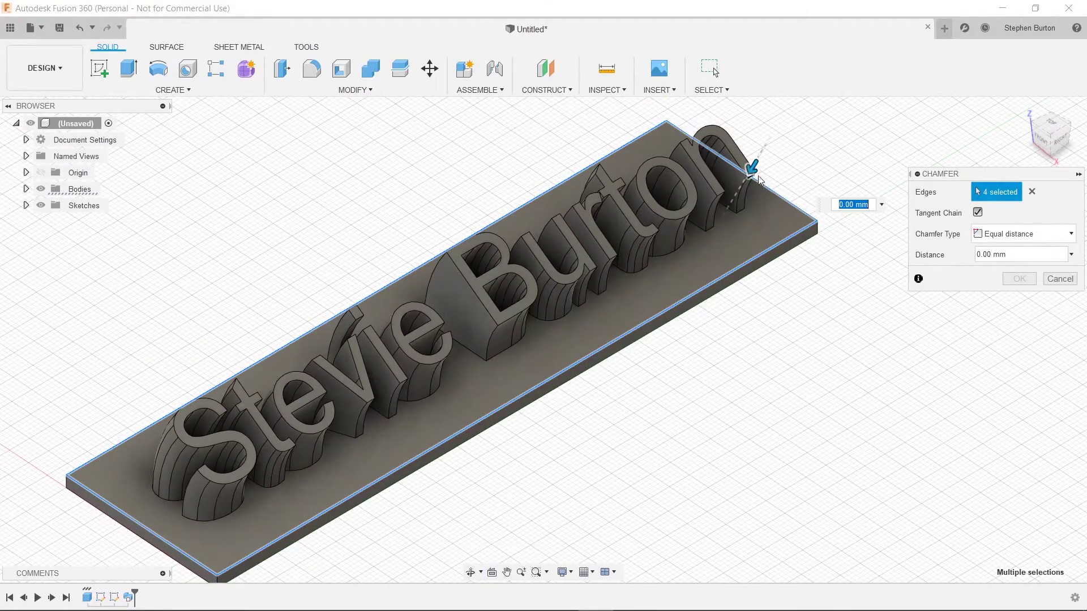
text(2)
key(Return)
text(3)
key(Return)
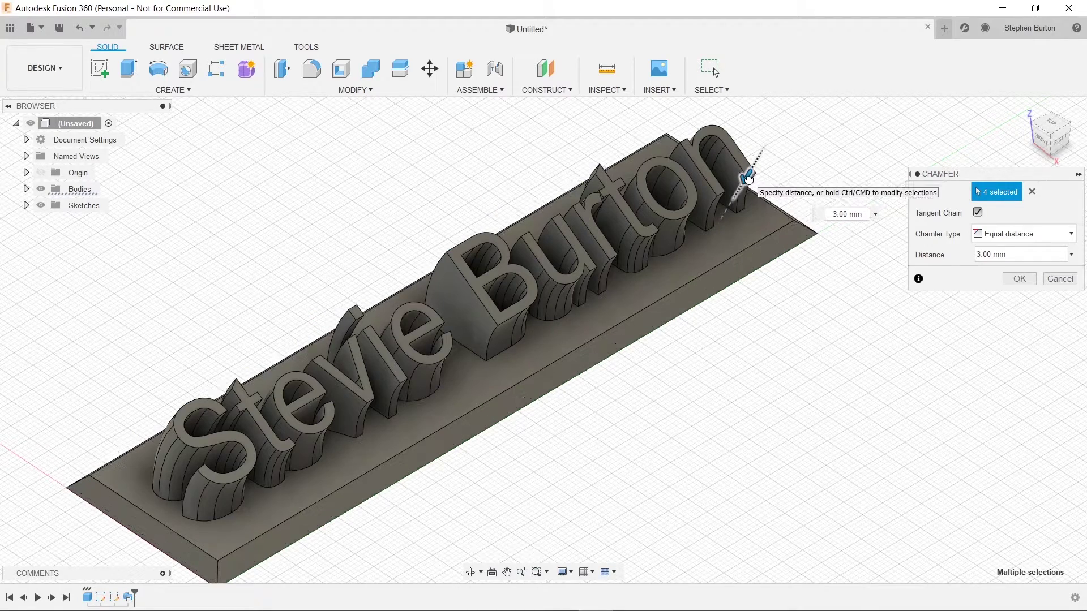
mouse_move(747, 179)
mouse_down()
mouse_move(753, 169)
mouse_move(746, 177)
mouse_up()
shift+middle_drag(747, 350, 659, 355)
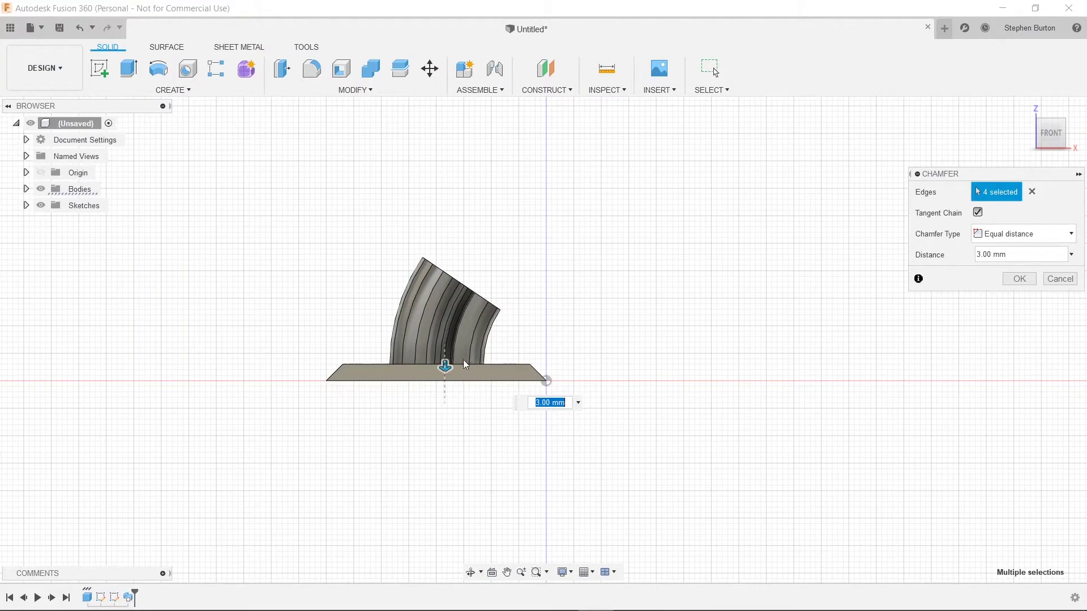
shift+middle_drag(633, 334, 561, 383)
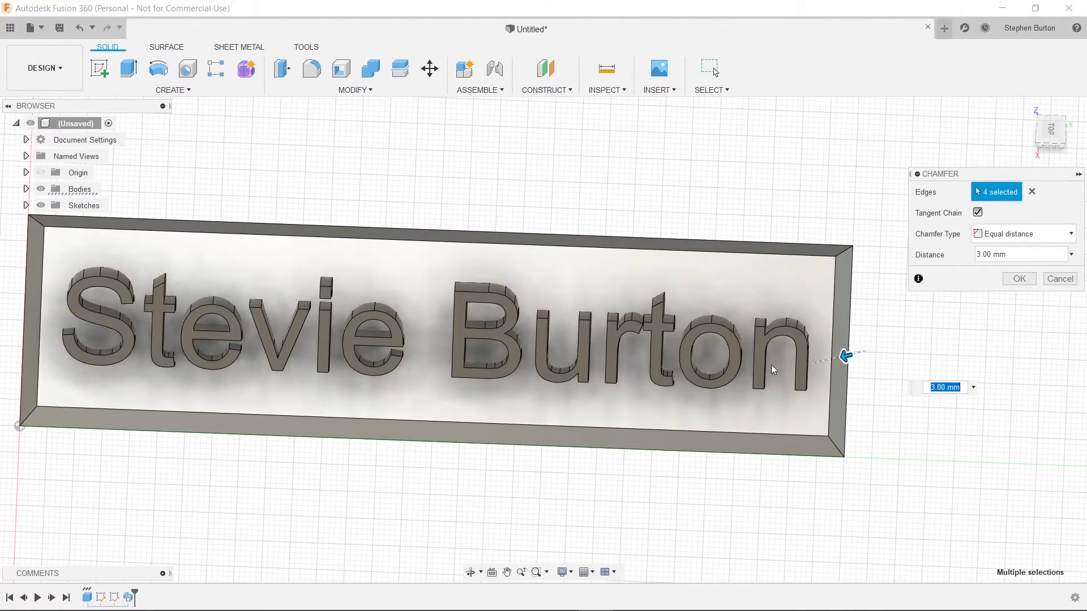
middle_drag(504, 331, 534, 329)
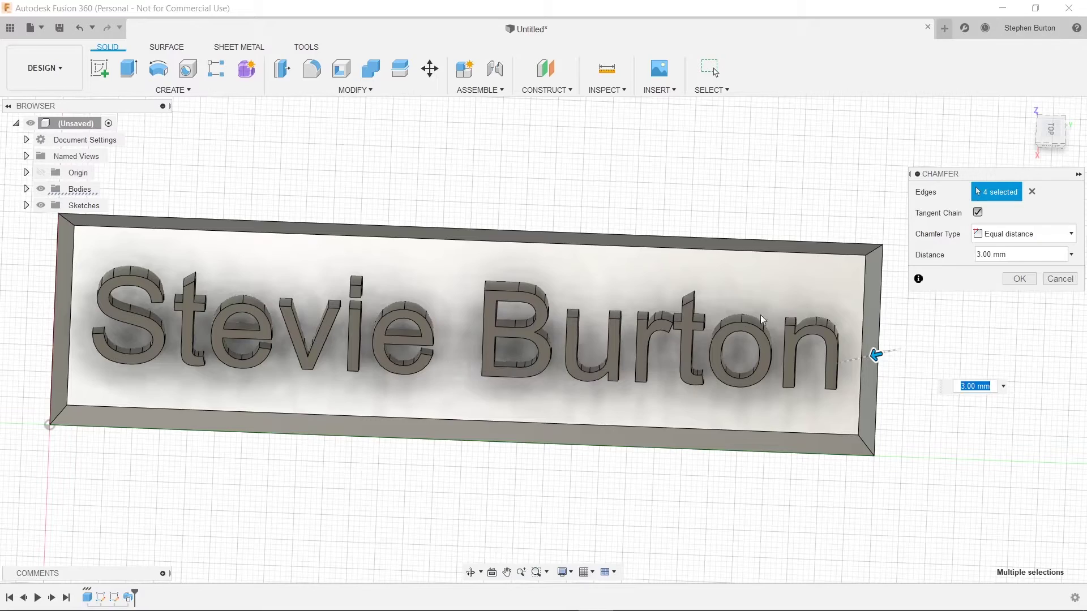
click(1018, 280)
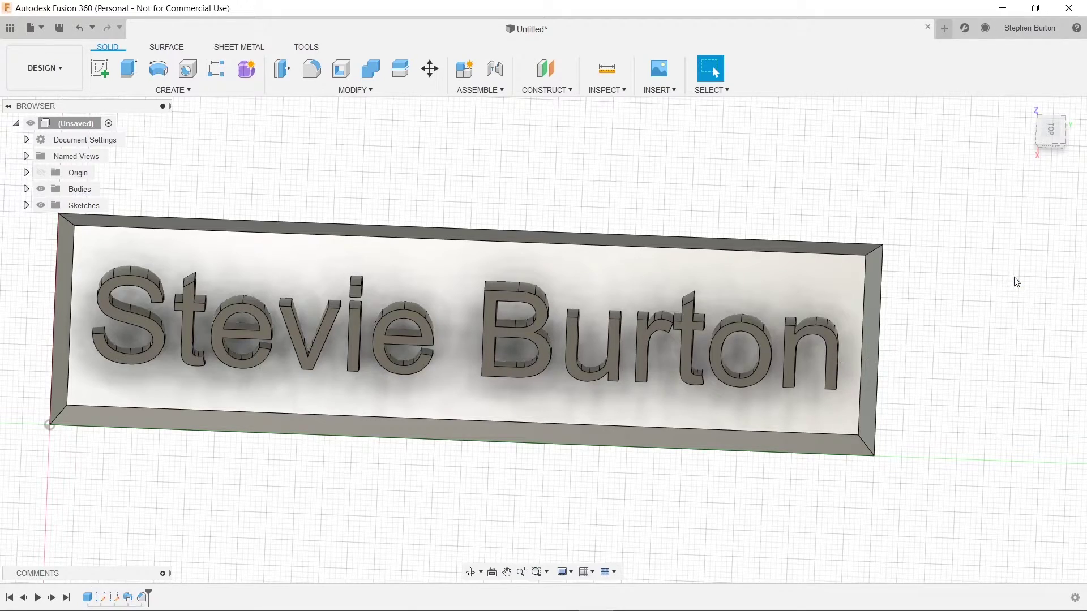
Step: Open Save As STL for the root component with Binary format
mouse_move(398, 416)
shift+middle_down()
mouse_move(378, 432)
mouse_move(392, 419)
shift+middle_up()
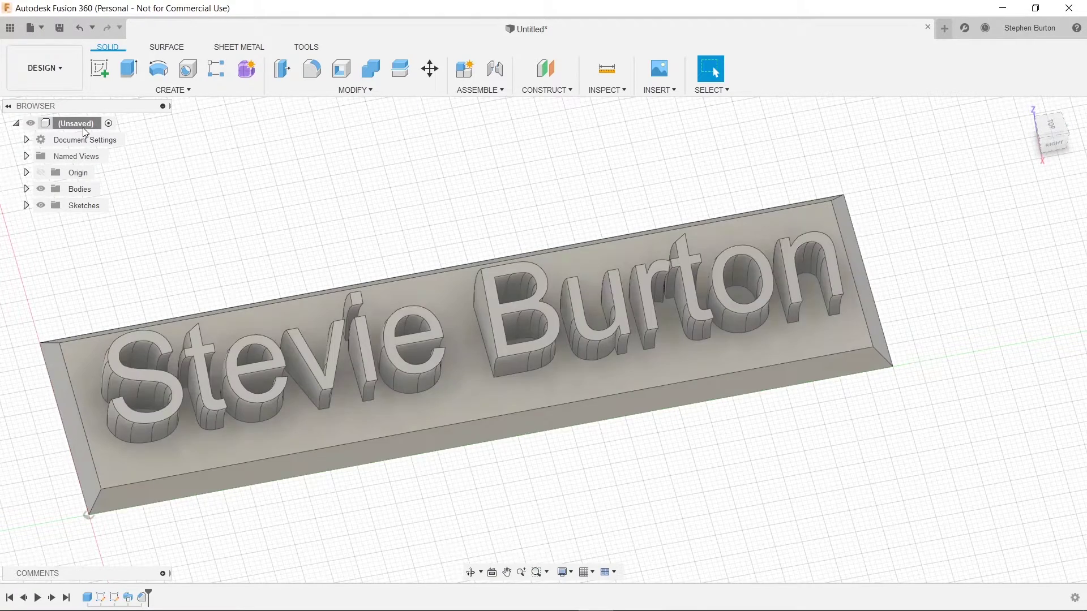
right_click(66, 124)
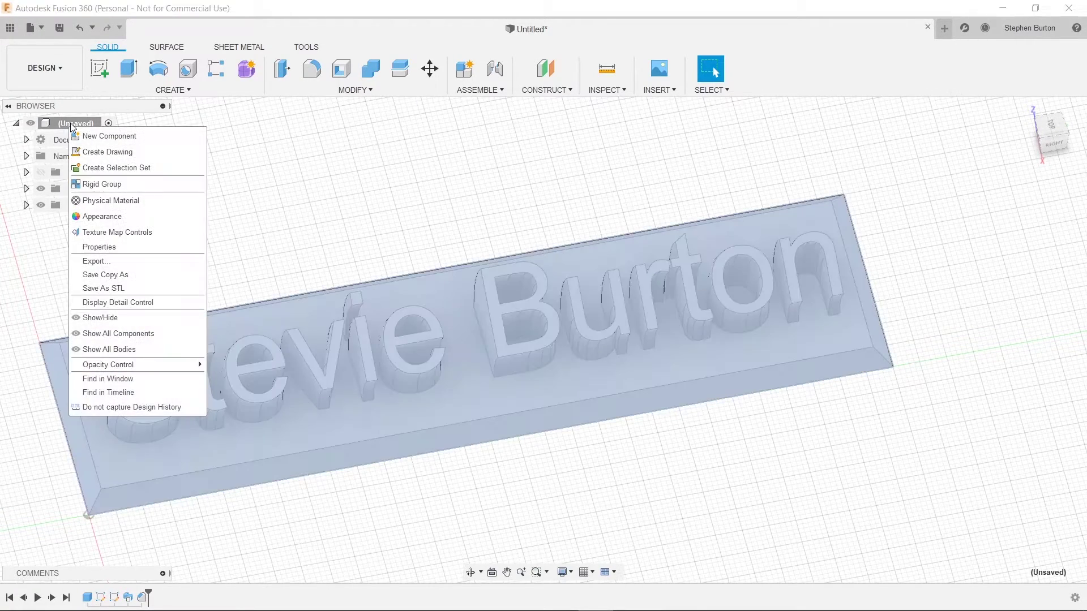
click(141, 290)
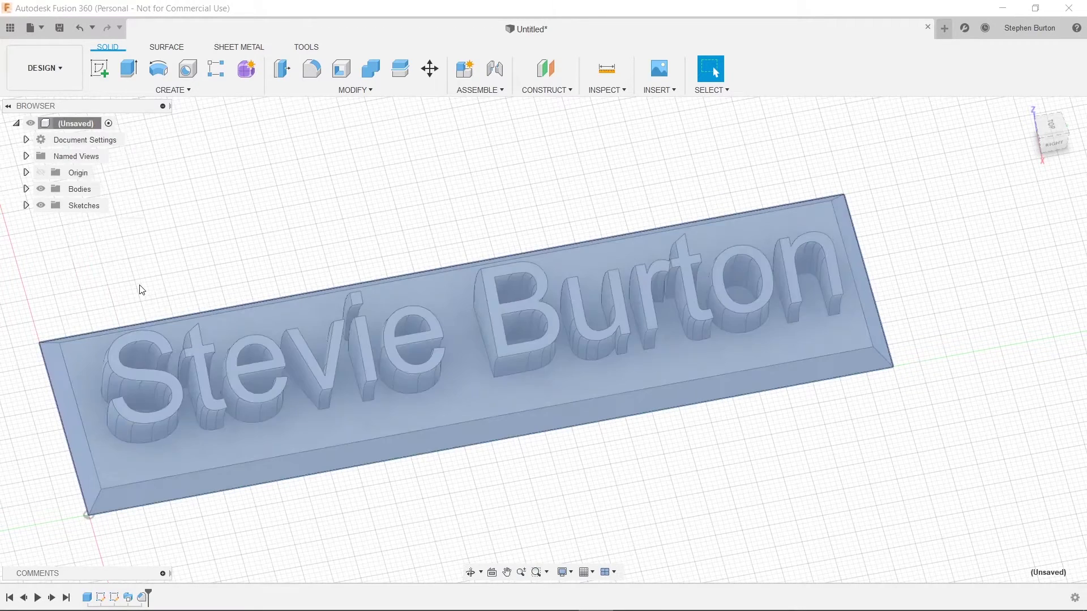
click(1059, 213)
Step: Enable Preview Mesh, try Low refinement, then settle on Medium for 15788 triangles
click(1046, 229)
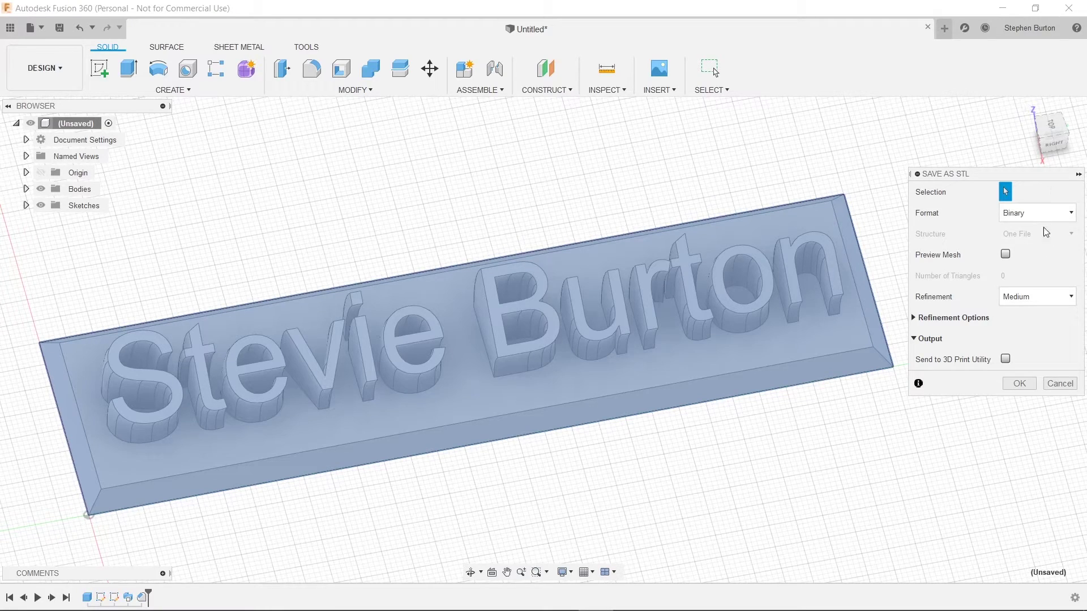
click(1005, 254)
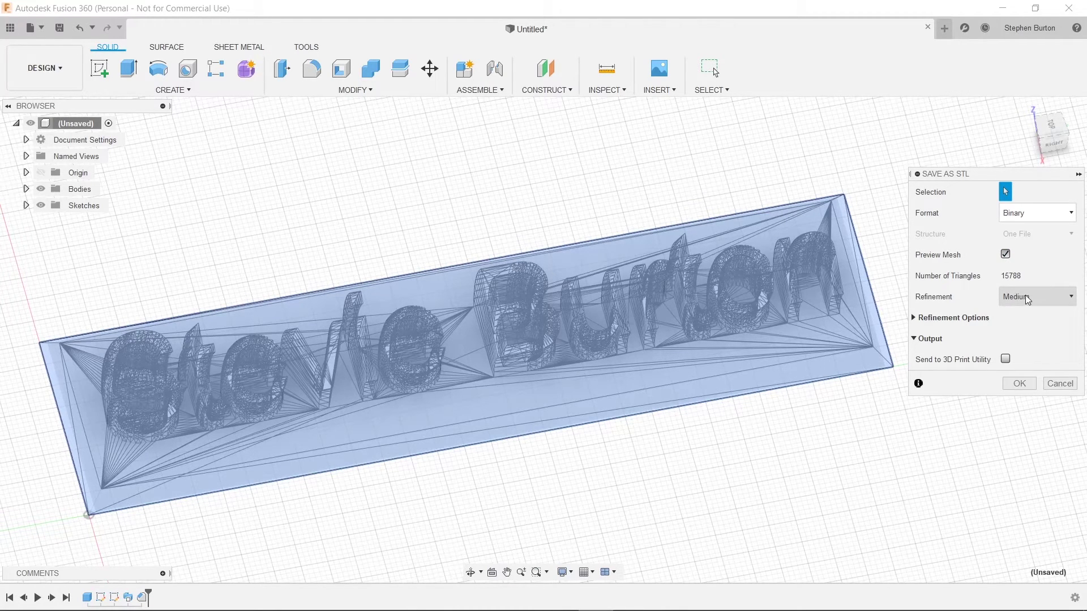
click(1027, 297)
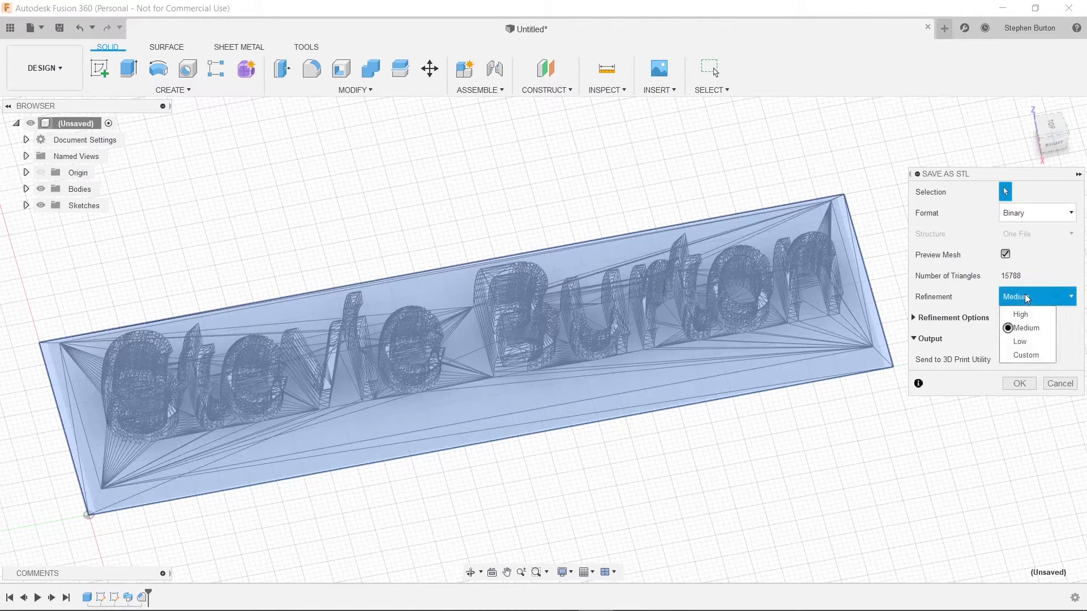
click(1039, 340)
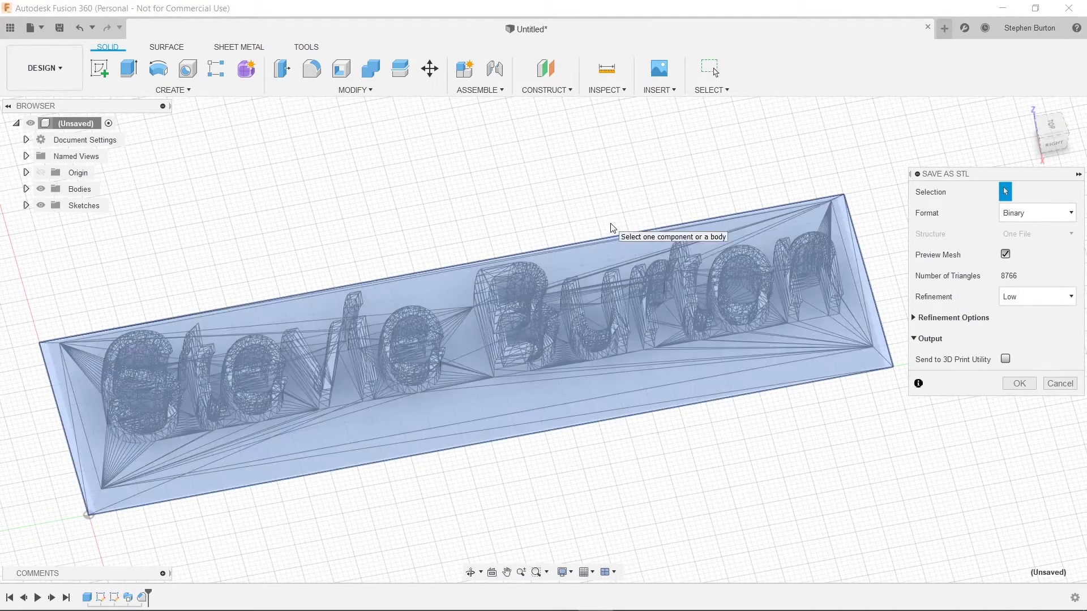
shift+middle_drag(551, 228, 639, 230)
click(1052, 298)
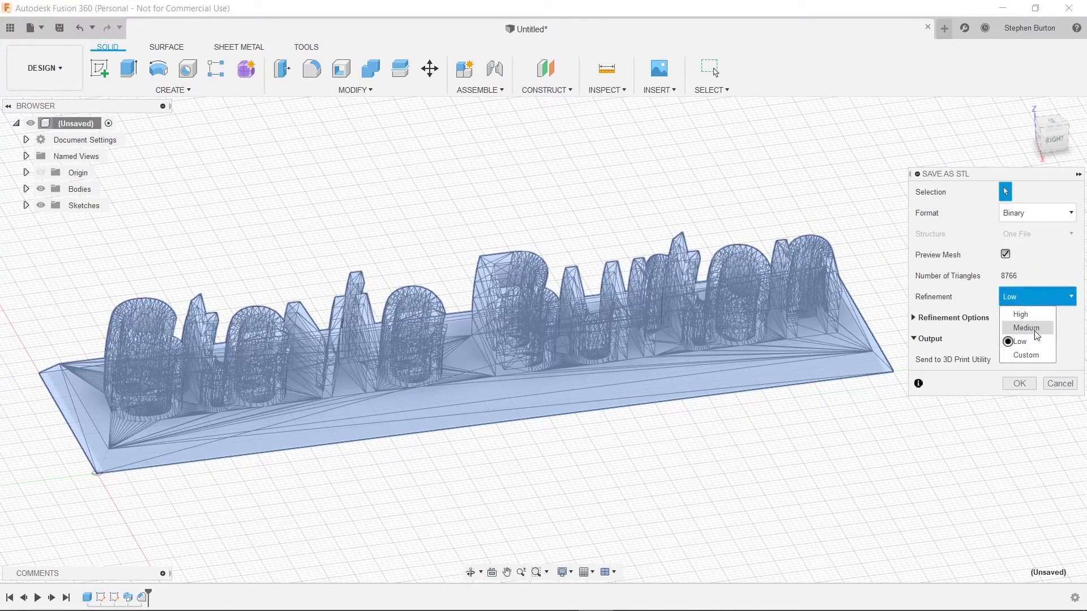
click(1024, 328)
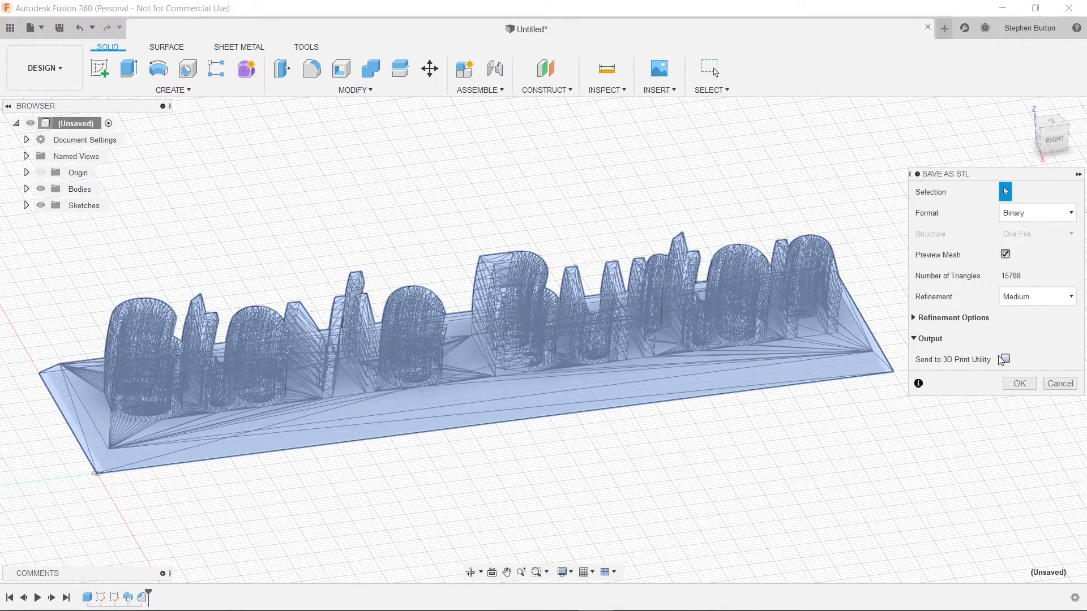
click(971, 318)
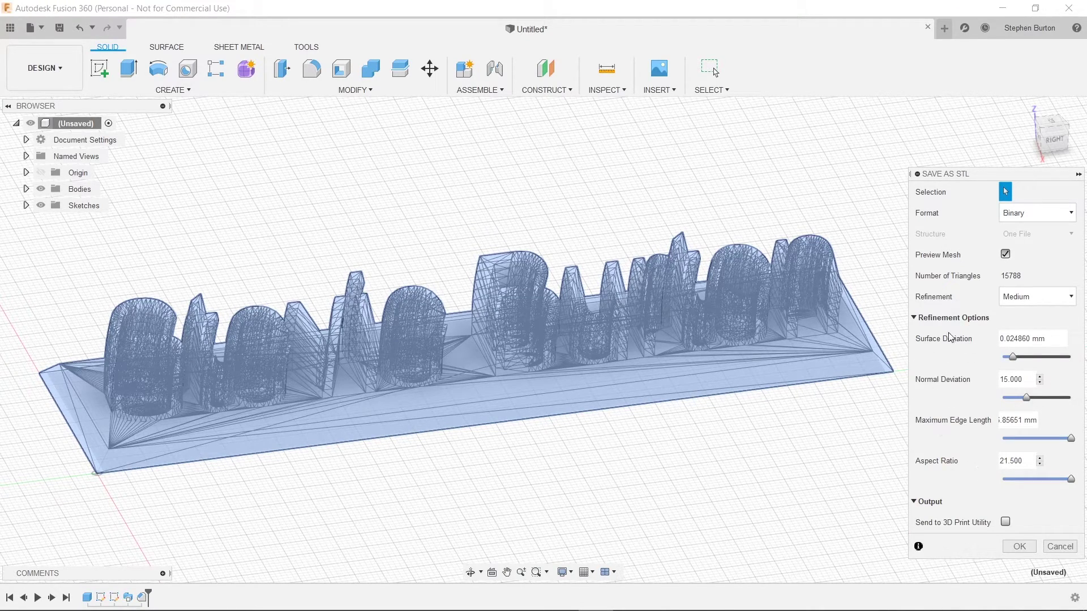
click(952, 318)
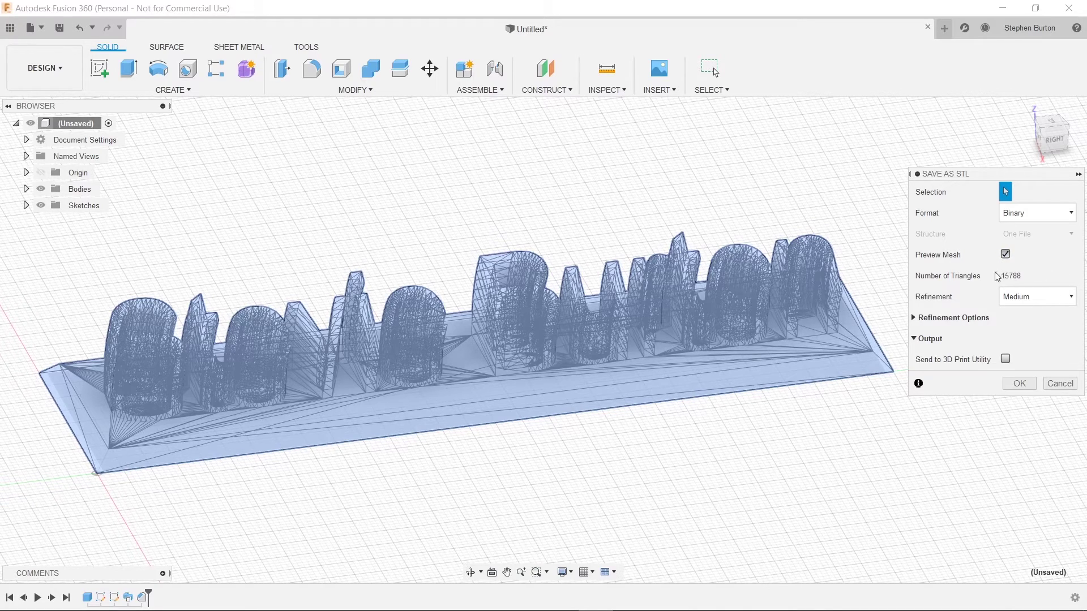
click(1044, 297)
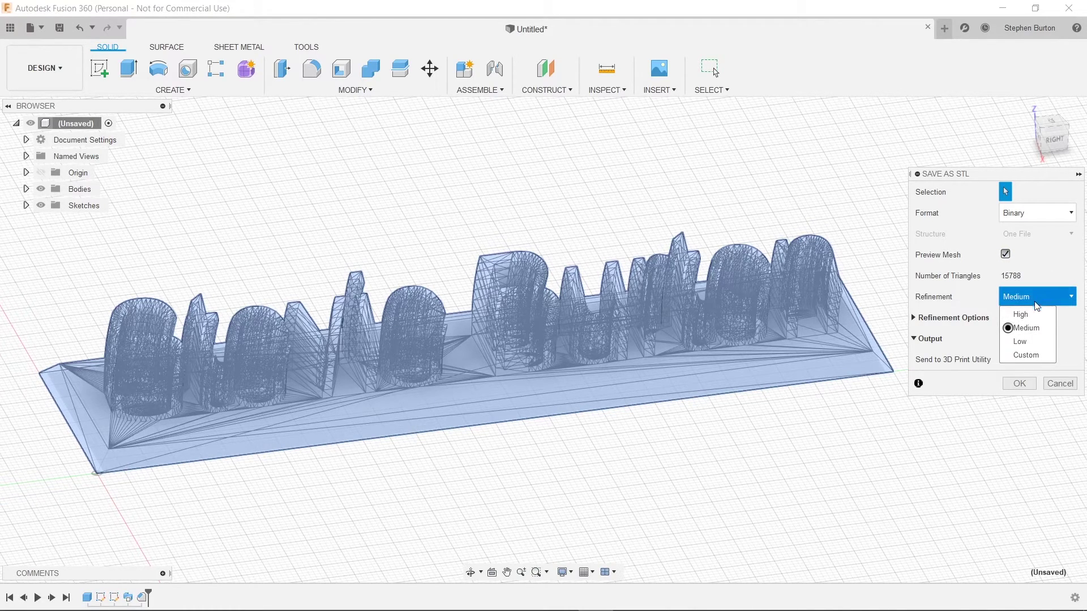
click(1044, 298)
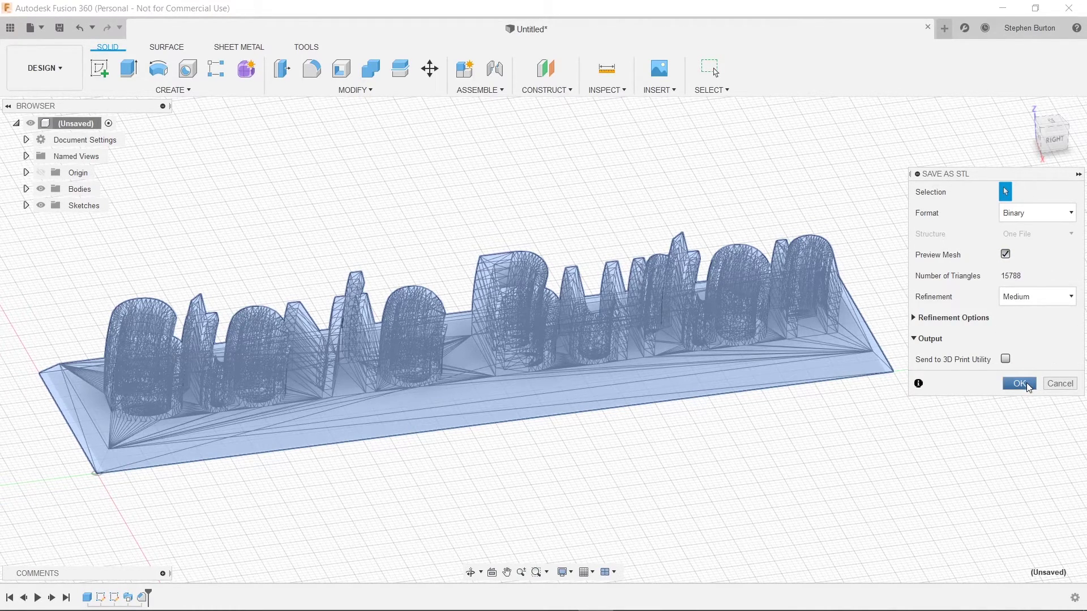
Step: Save the STL as 'stevie name plate' in the Desktop STL files > STL folder
click(1027, 385)
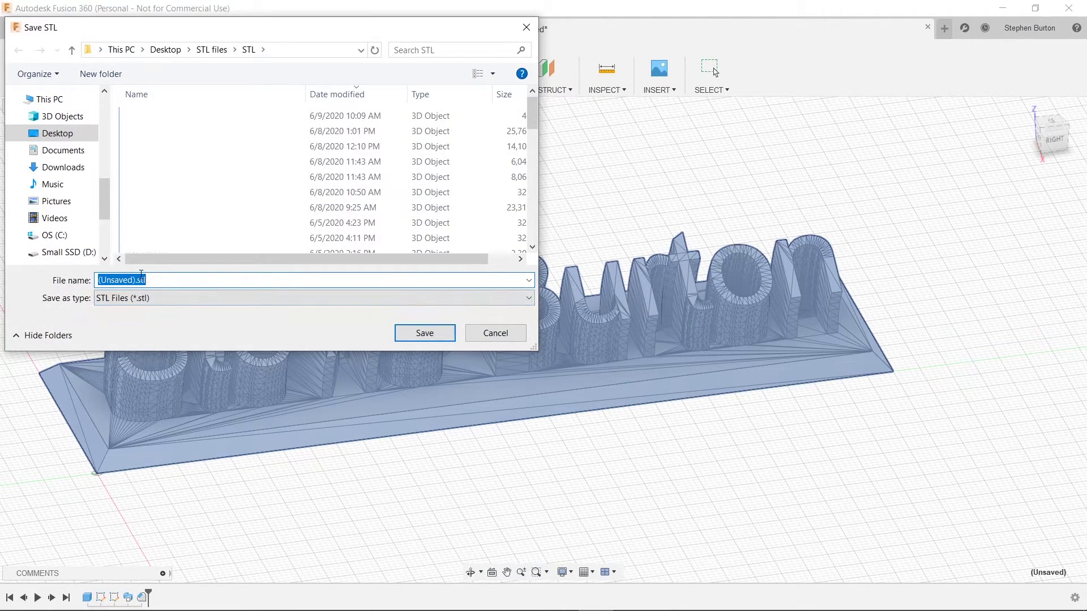
text(stevie name plate)
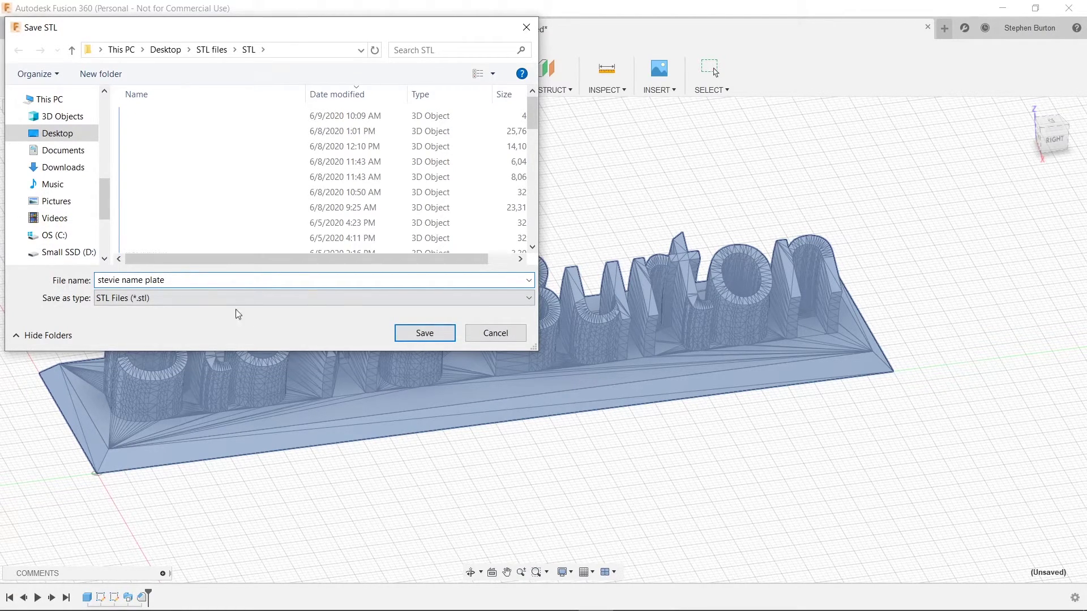
click(404, 334)
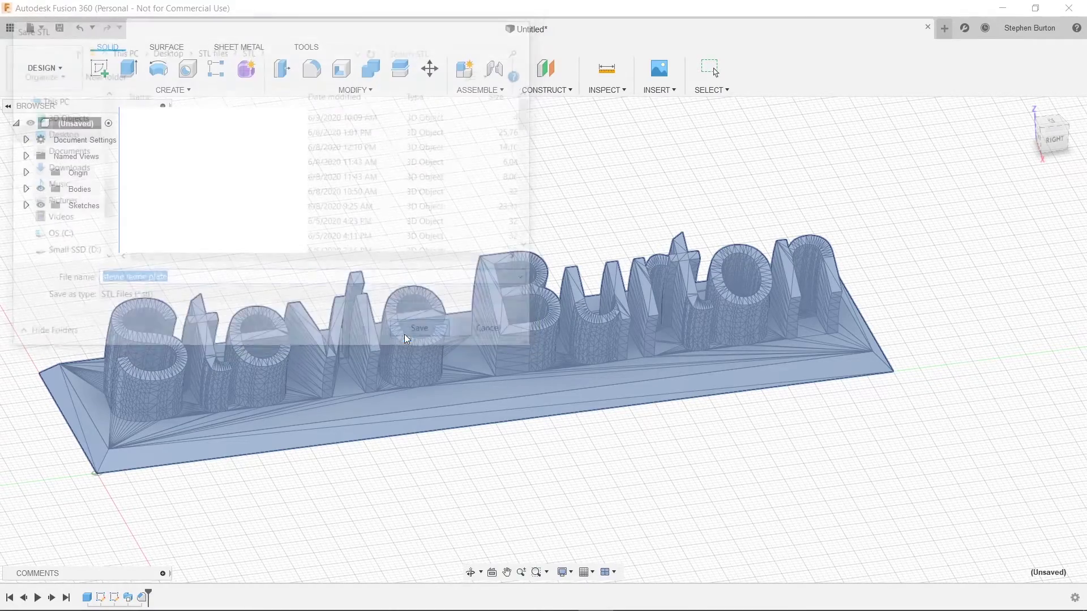
shift+middle_drag(686, 232, 623, 267)
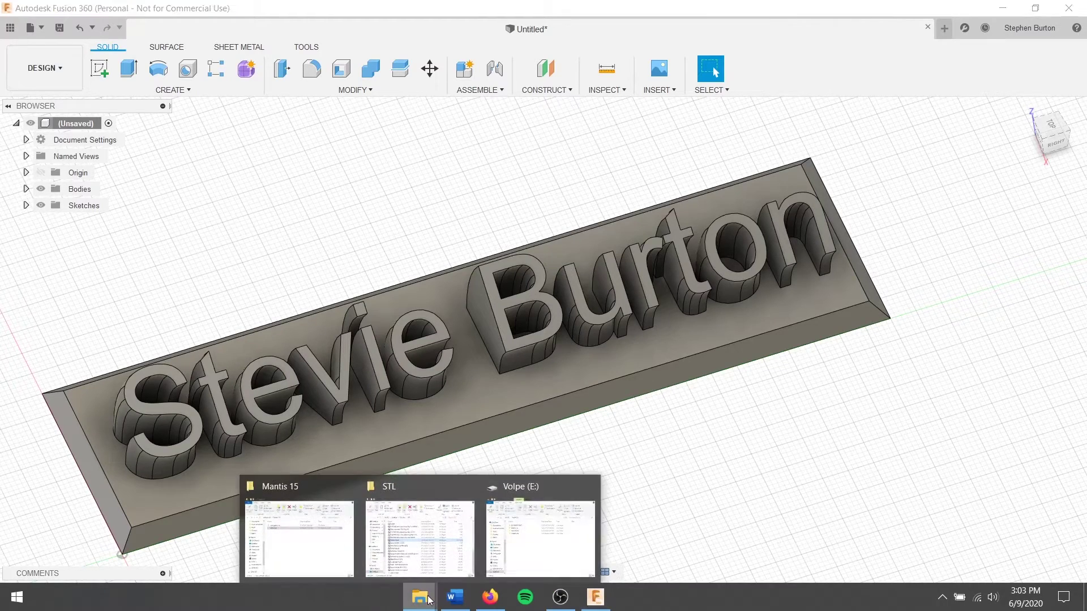
Step: Bring up the stevie name plate in Print 3D and orbit and zoom the preview
click(540, 529)
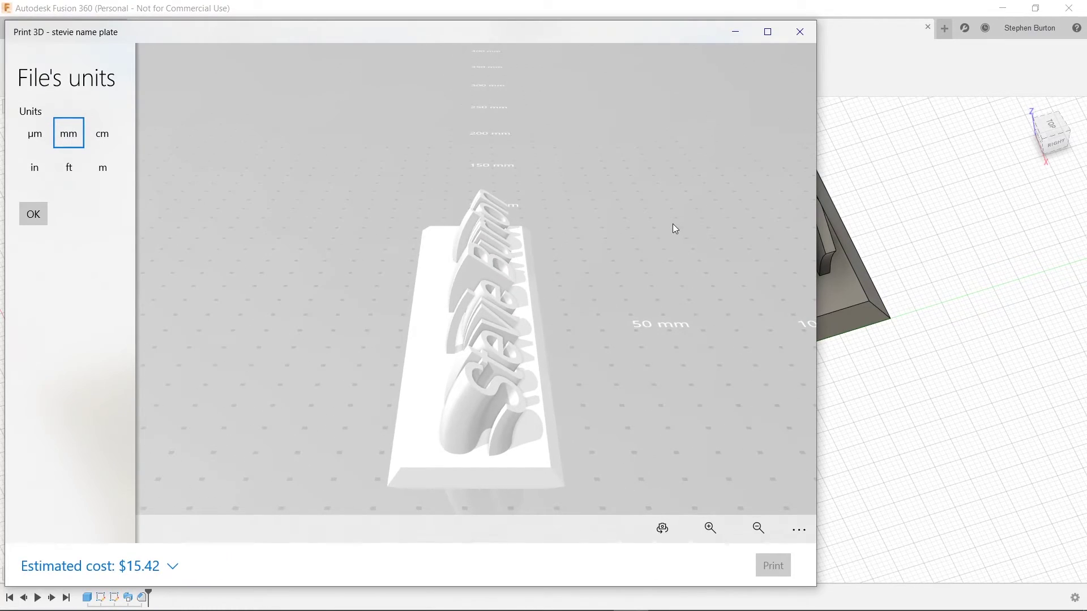
mouse_move(641, 279)
mouse_down()
mouse_move(368, 305)
mouse_move(365, 376)
mouse_move(498, 342)
mouse_move(623, 272)
mouse_up()
click(150, 555)
click(298, 472)
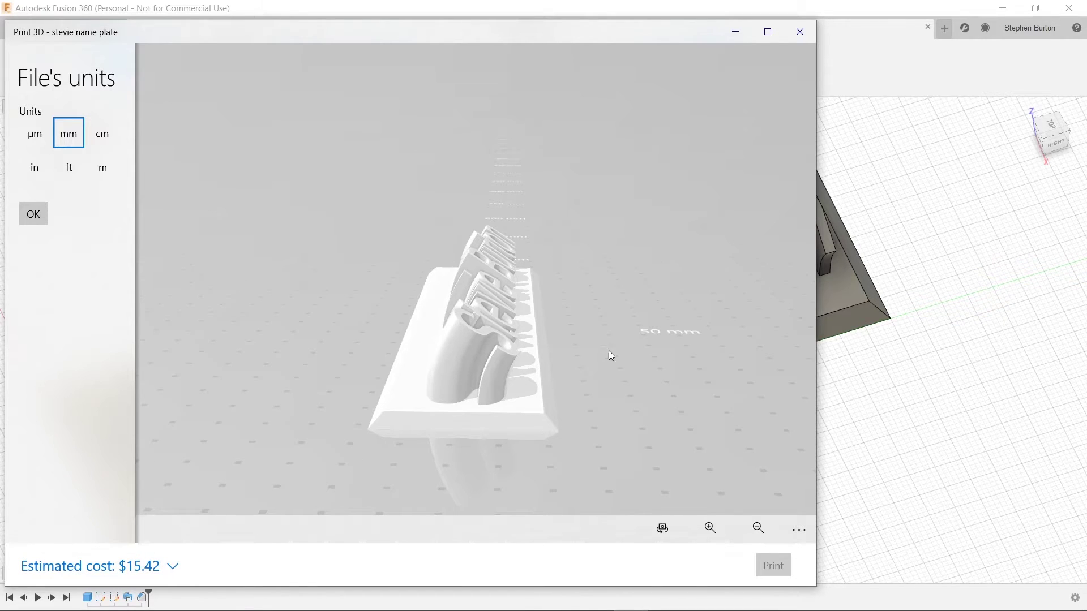
drag(614, 347, 402, 354)
scroll(451, 357, up, 2)
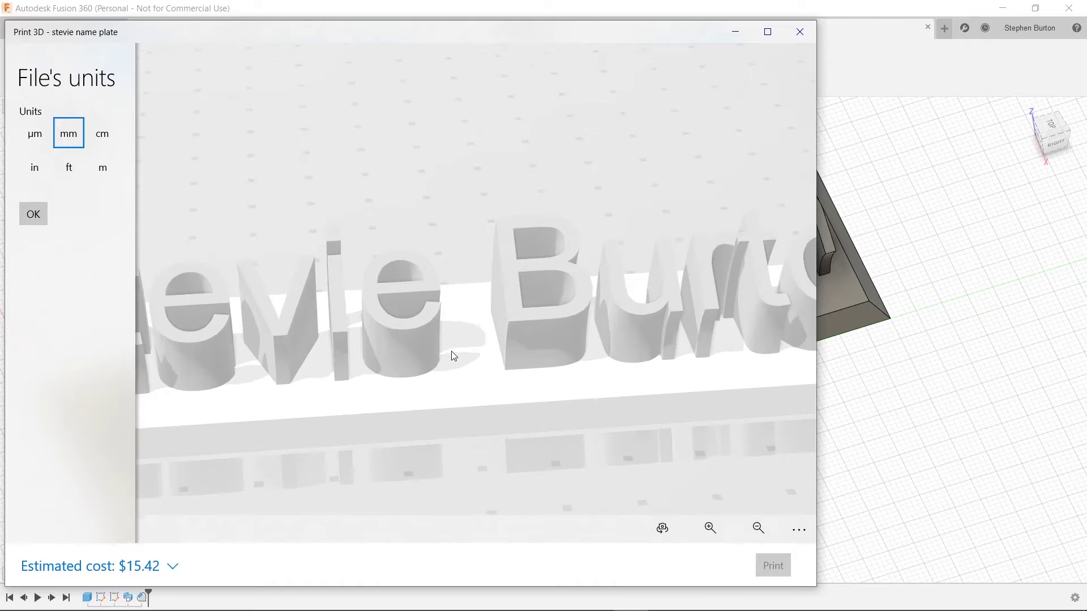
scroll(452, 356, down, 3)
drag(451, 357, 259, 348)
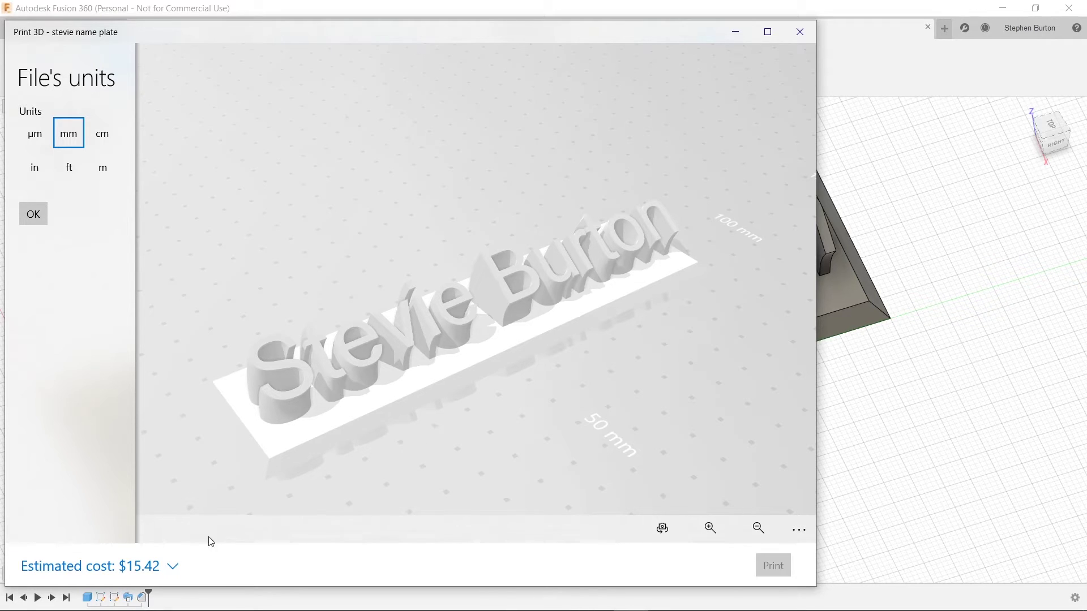
Step: Close Print 3D and connect to the Mantis3 printer's Wi-Fi network
click(795, 36)
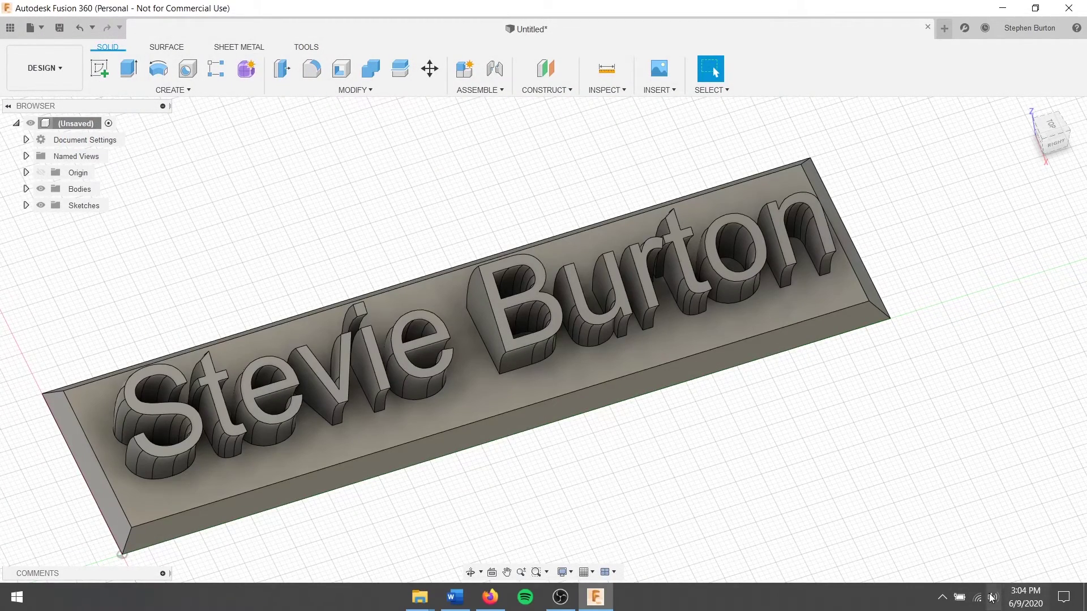
click(976, 598)
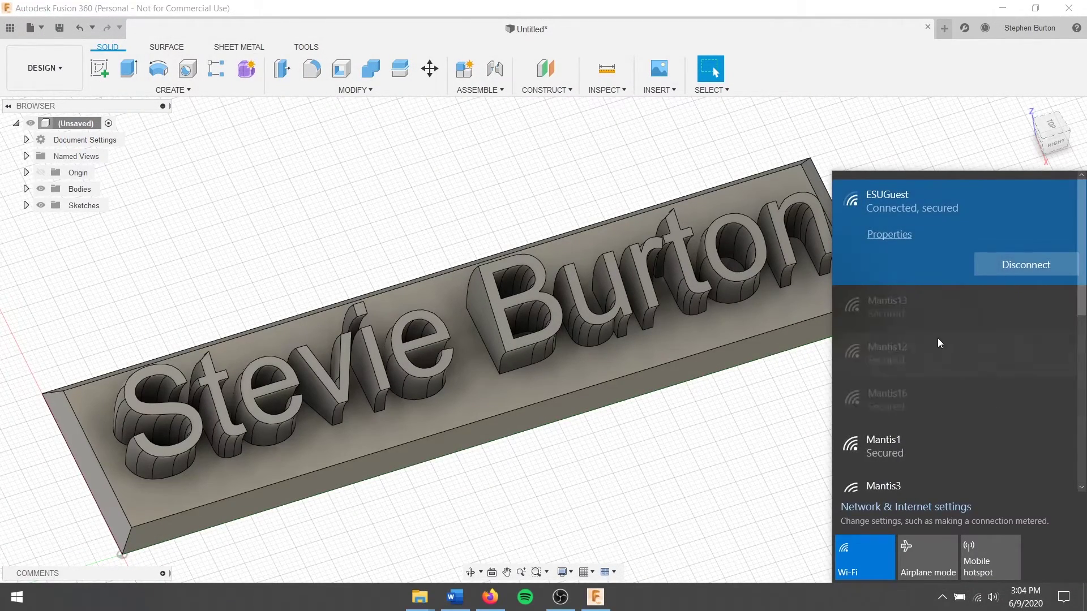
scroll(937, 341, down, 2)
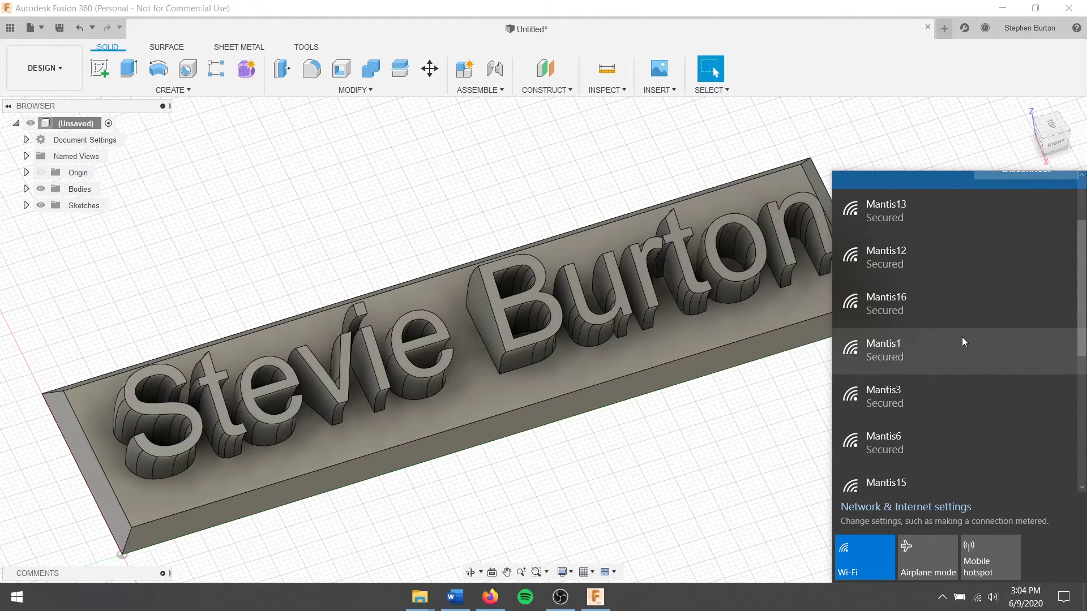
scroll(962, 338, up, 2)
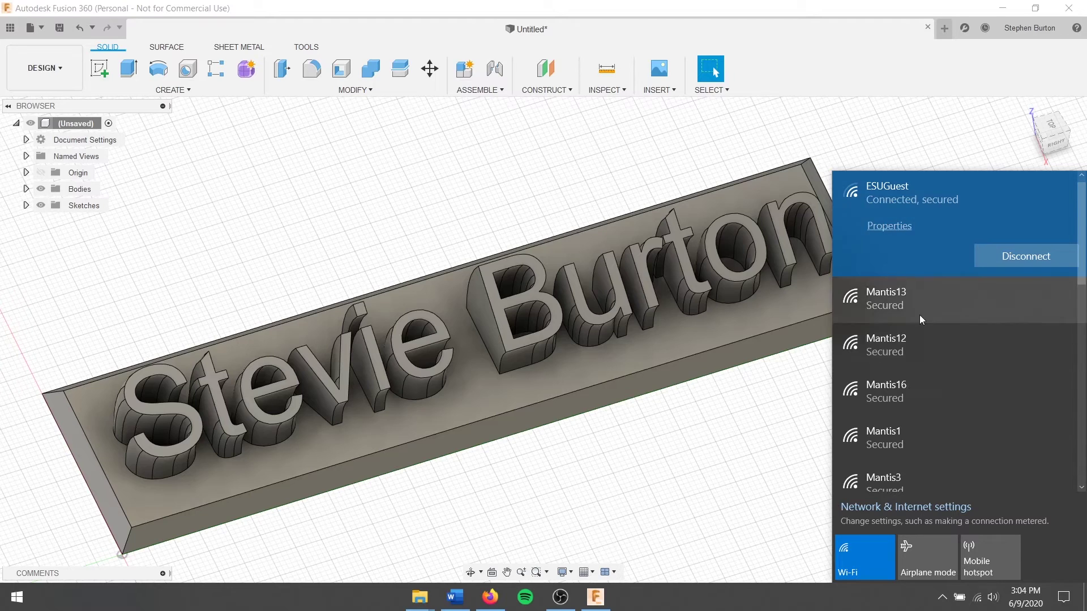
click(909, 396)
scroll(957, 361, down, 3)
click(939, 341)
click(1057, 344)
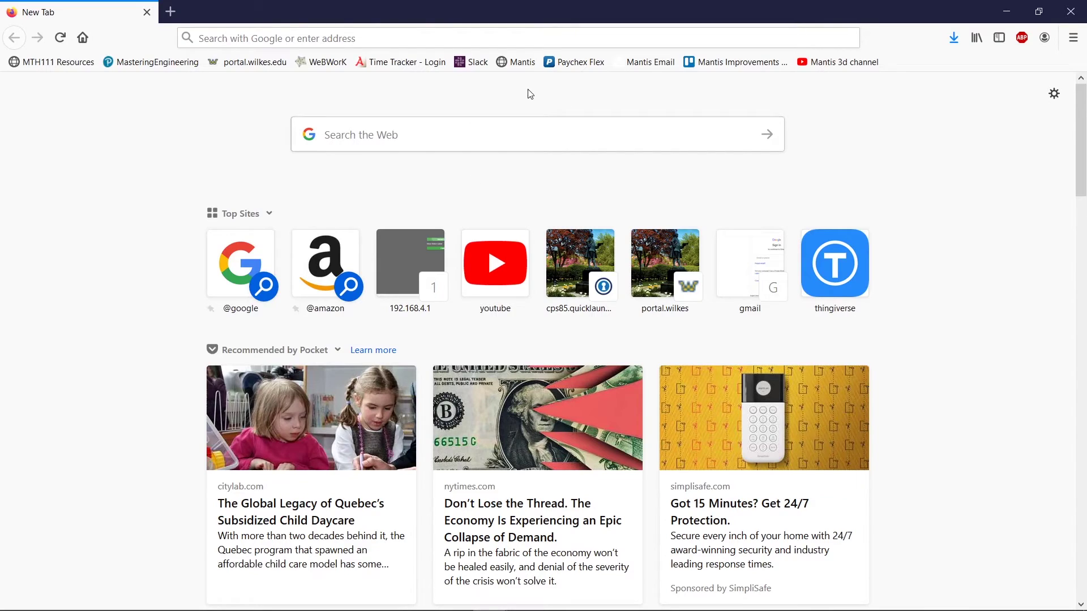
Step: Go to the printer's web page at 192.168.4.1 in Firefox
click(477, 37)
text(1921)
key(BackSpace)
key(BackSpace)
key(BackSpace)
key(BackSpace)
text(19)
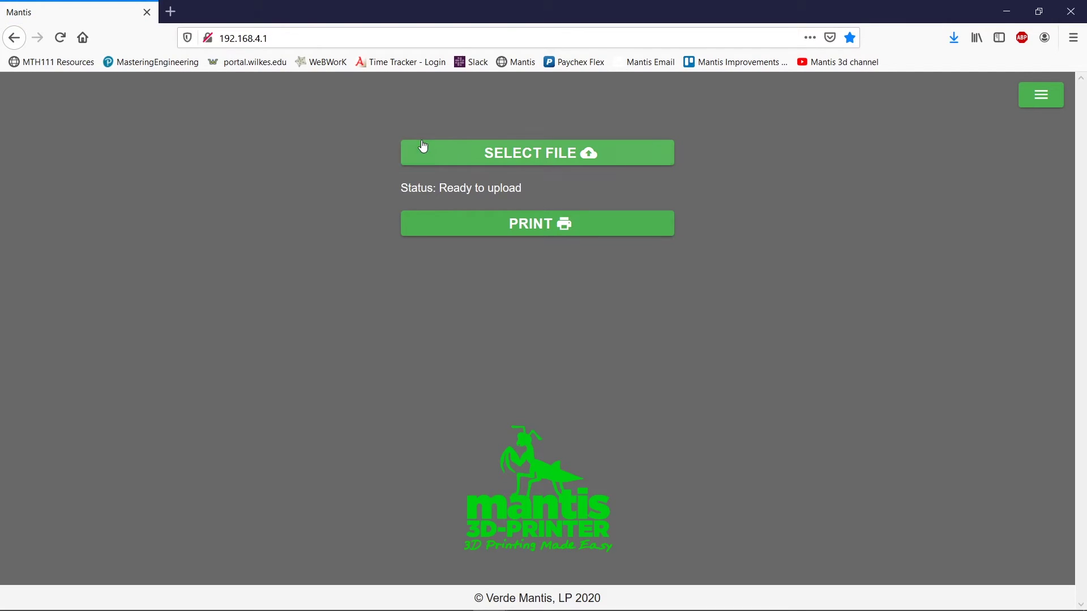
Step: Load stevie name plate.stl and confirm sending it to print
click(614, 153)
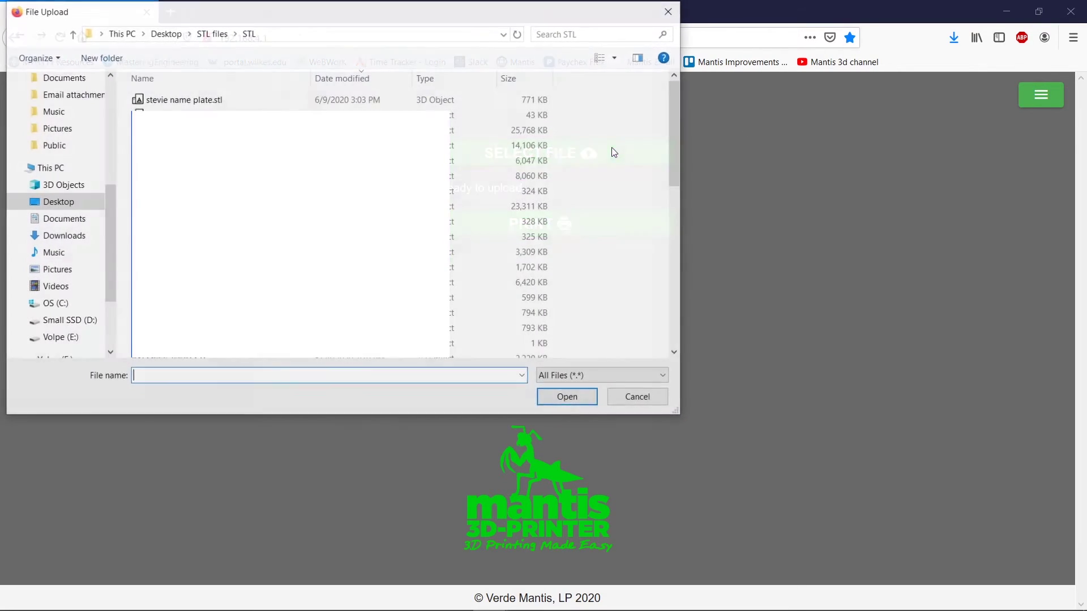
double_click(194, 102)
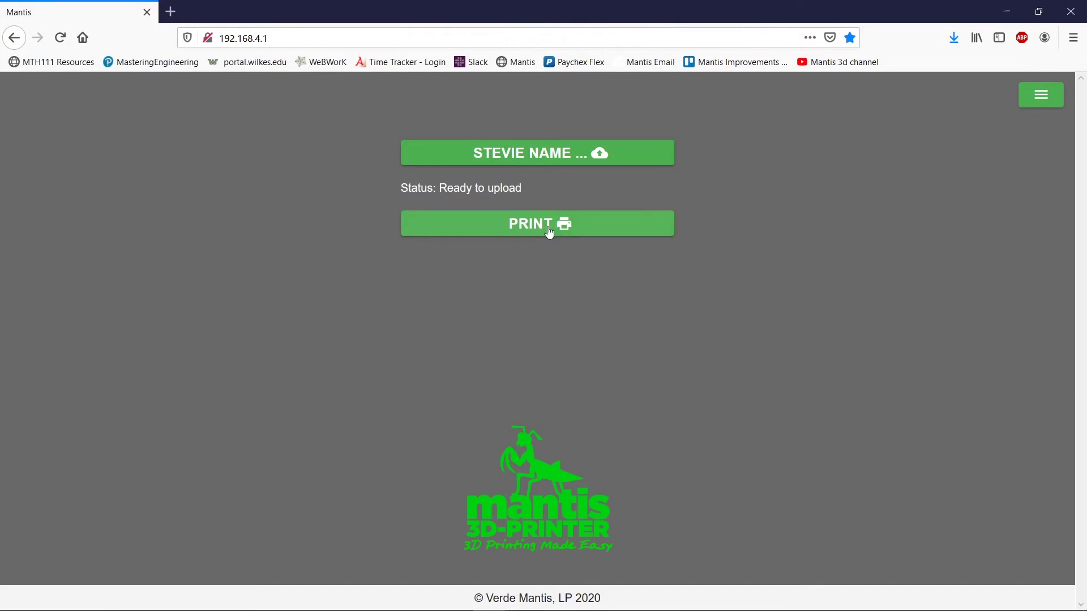
click(570, 231)
click(461, 382)
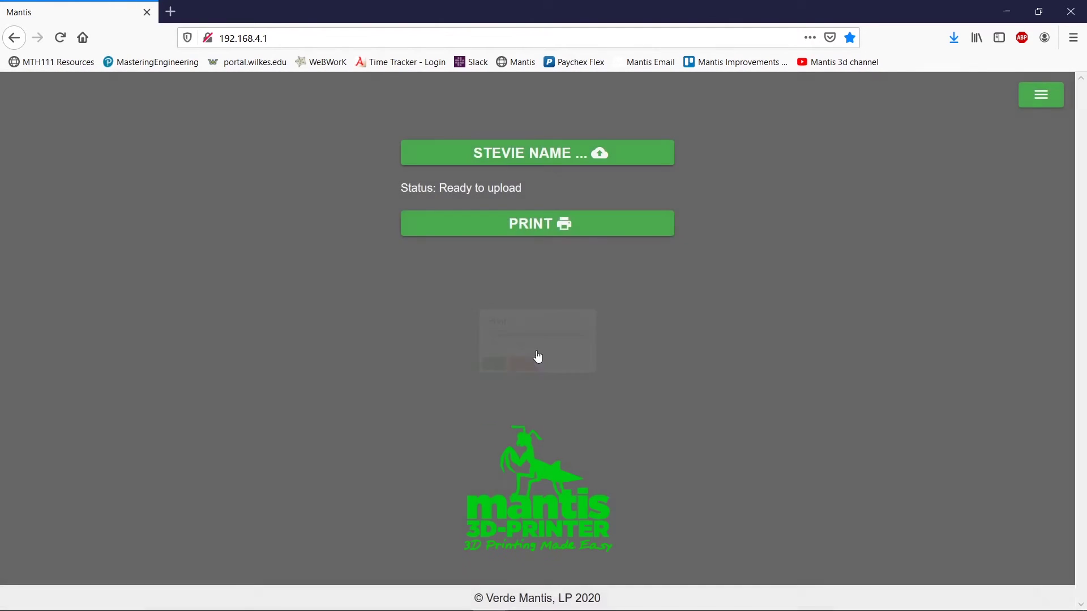